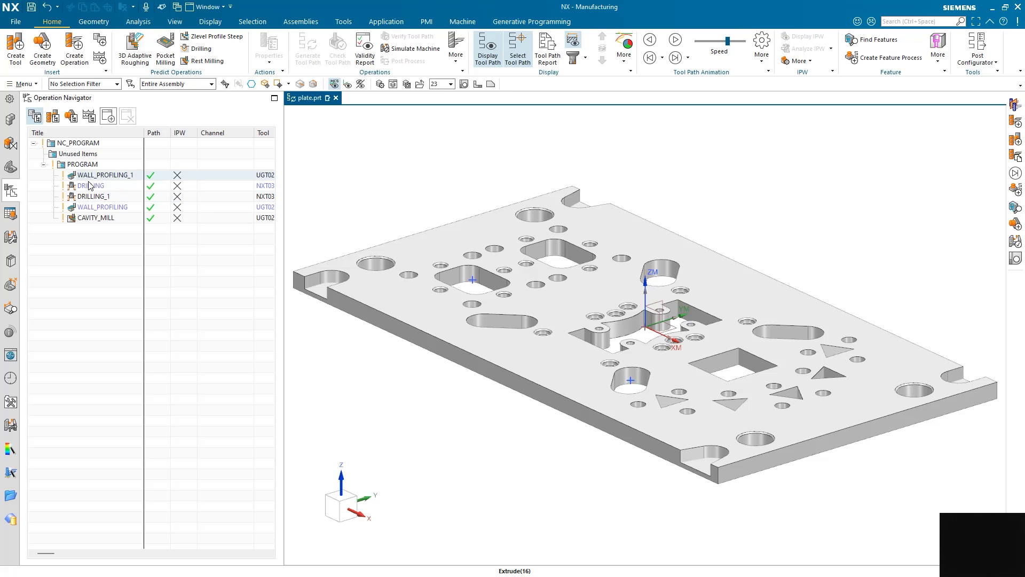
Start a Mirror of the WALL_PROFILING_1 operation, specifying the vertical XM-ZM plane at the plate's centre as the mirror plane
left_click(96, 184)
left_click(95, 176)
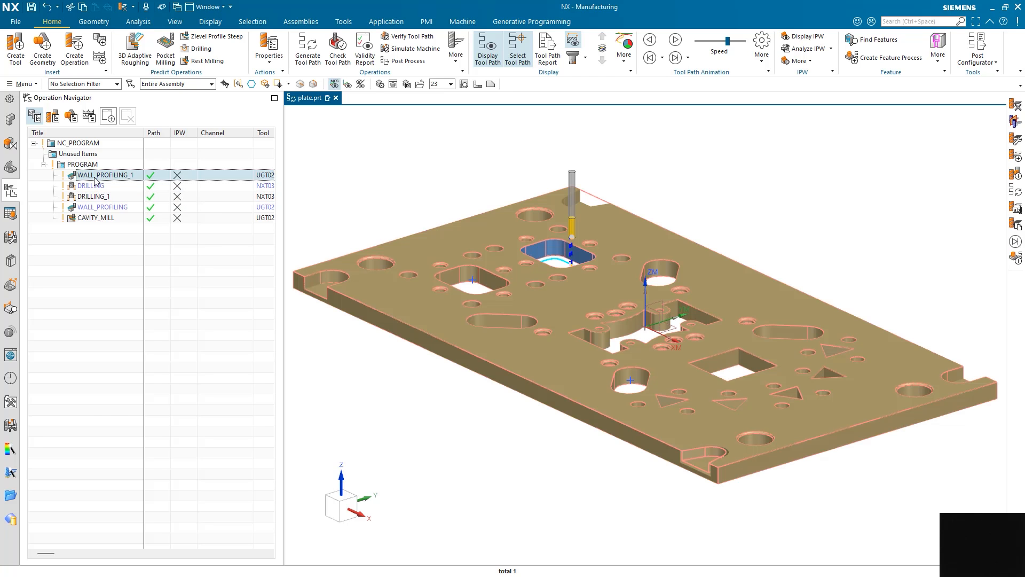
right_click(95, 178)
mouse_move(149, 340)
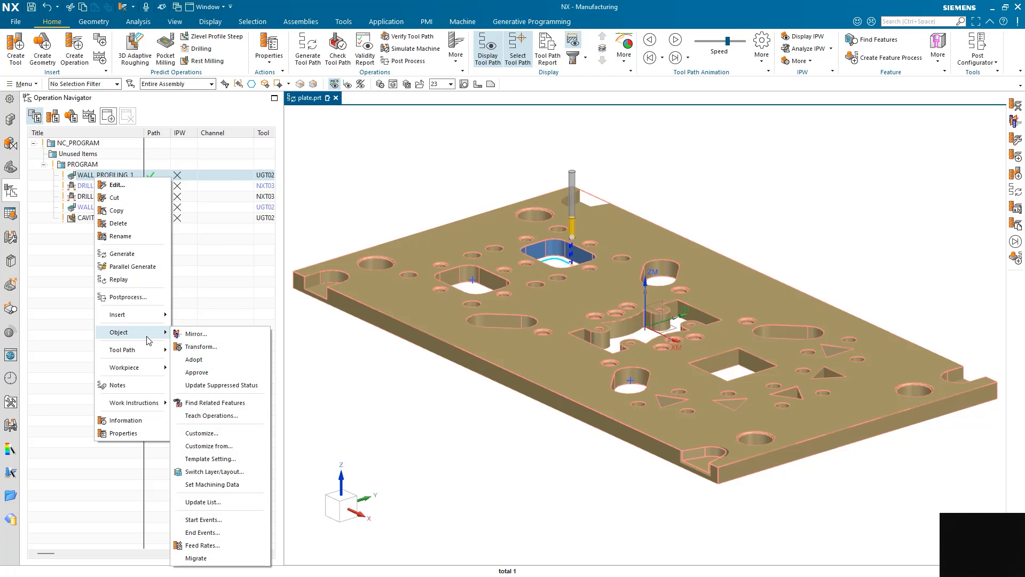
left_click(198, 333)
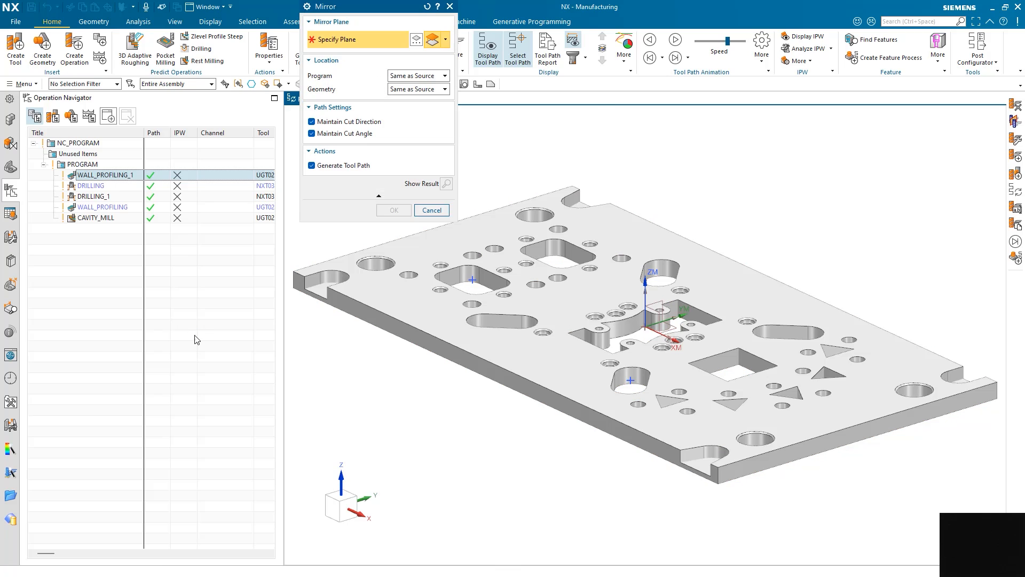
left_click(660, 316)
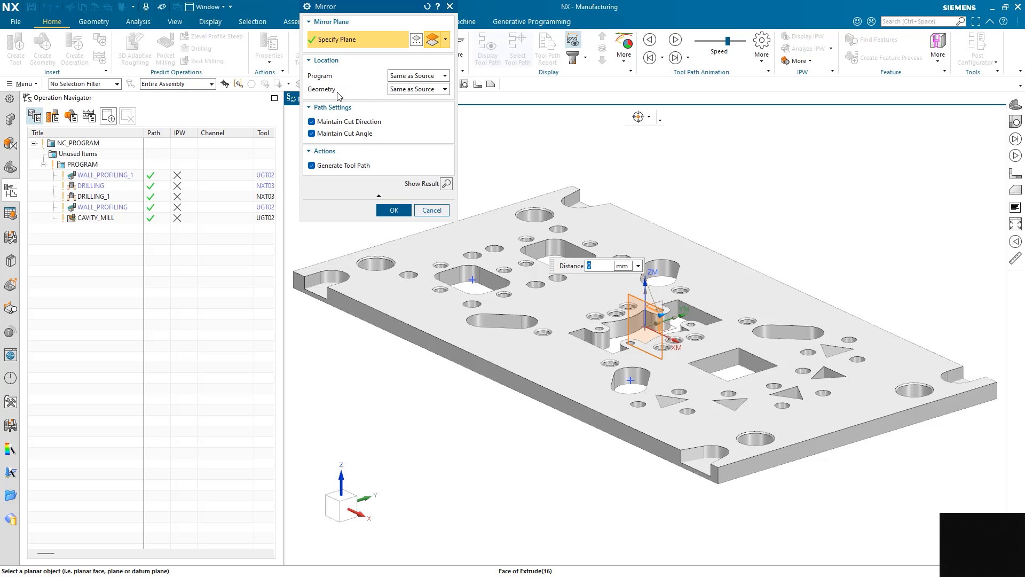
Keep the mirror's Program and Geometry locations as Same as Source and create the mirrored wall profiling operation
left_click(429, 75)
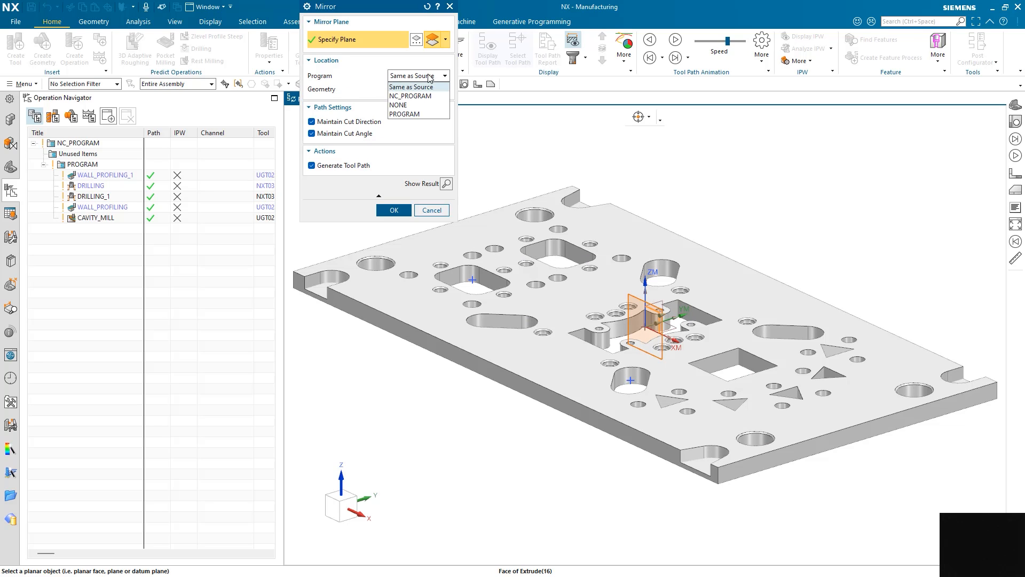
left_click(430, 76)
left_click(443, 91)
left_click(442, 97)
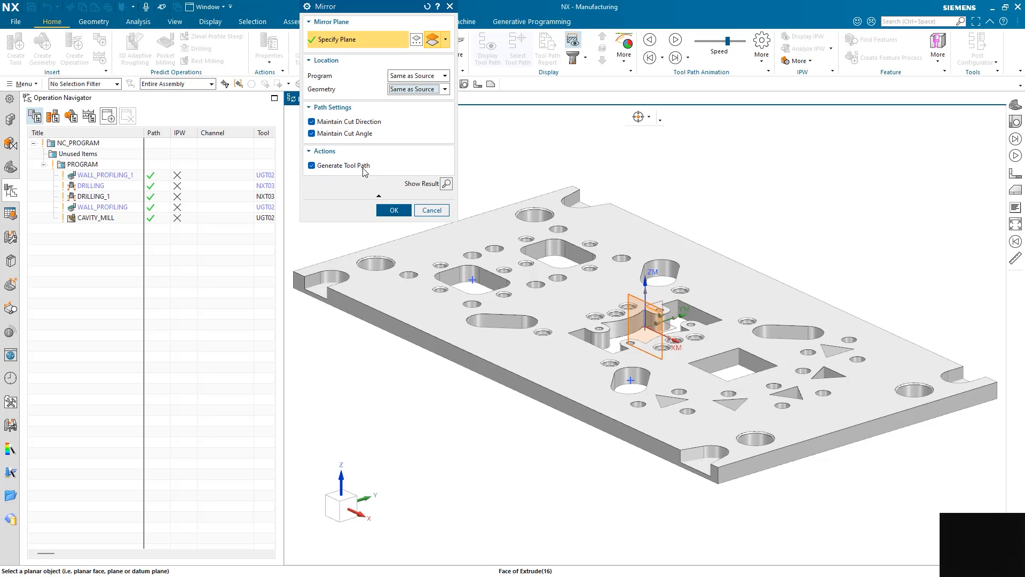
left_click(311, 166)
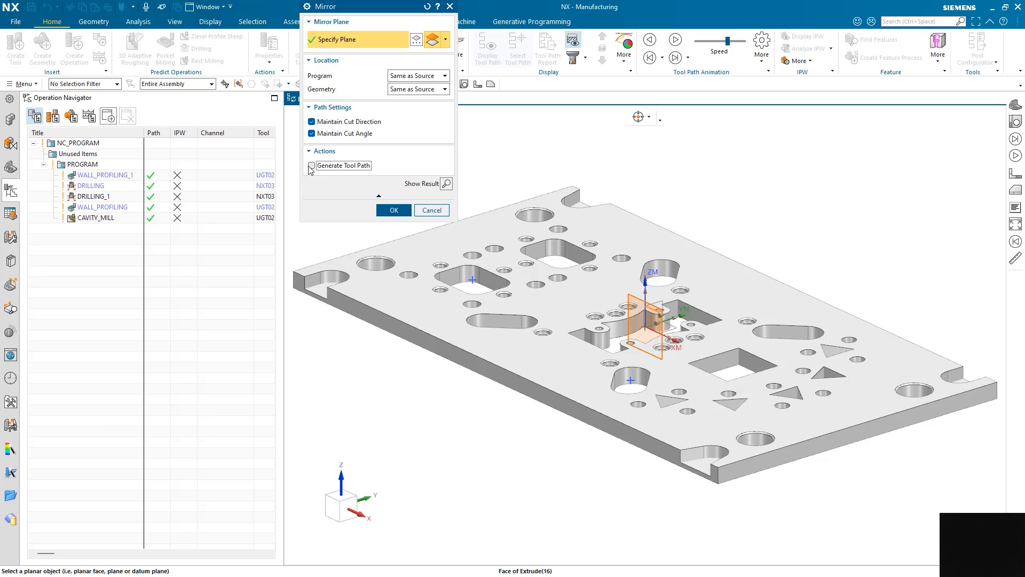
left_click(394, 210)
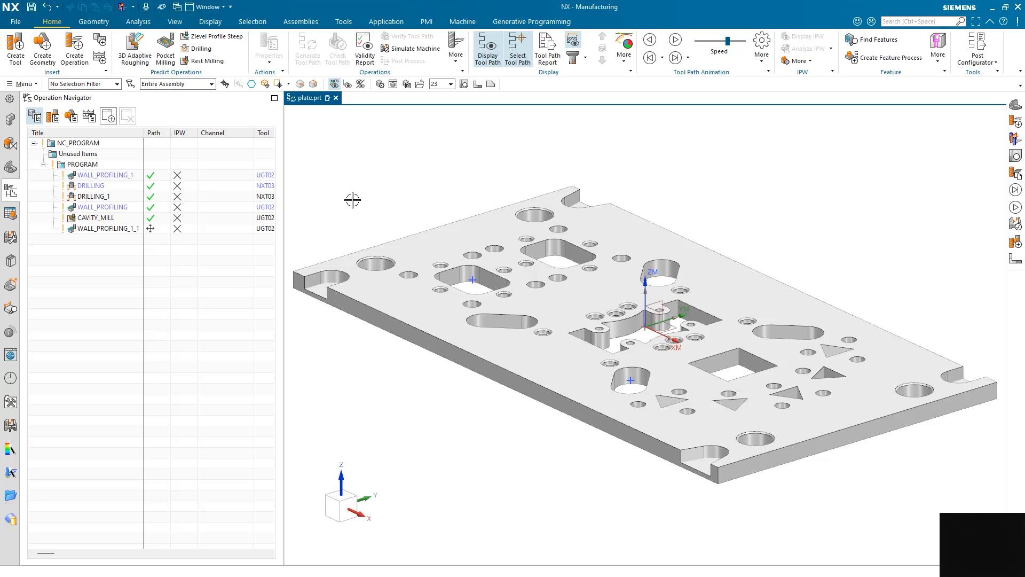
Set the Z-Depth Offset of WALL_PROFILING_1_1 to 3, regenerate its tool path and accept the operation
left_click(108, 229)
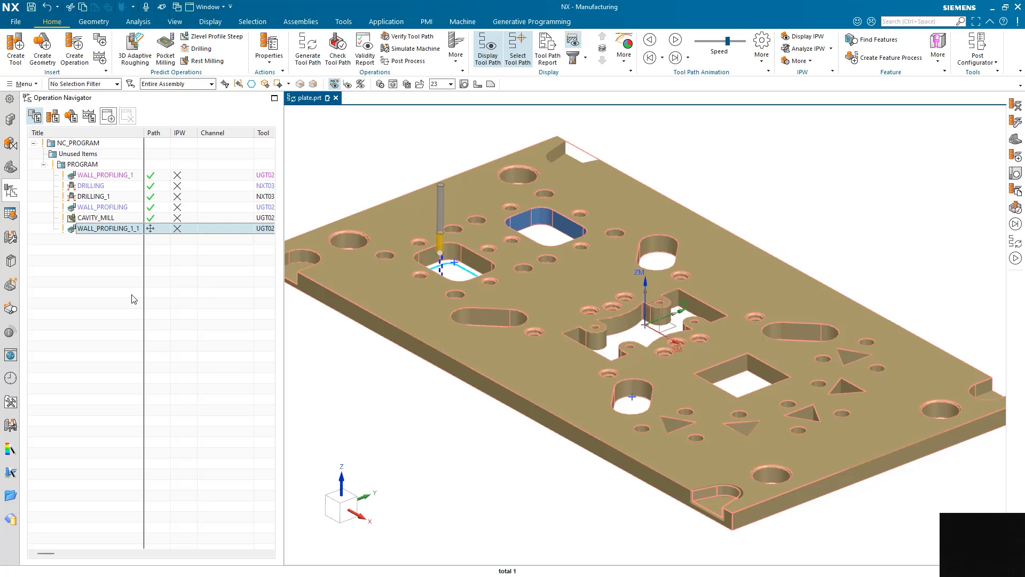
double_click(107, 228)
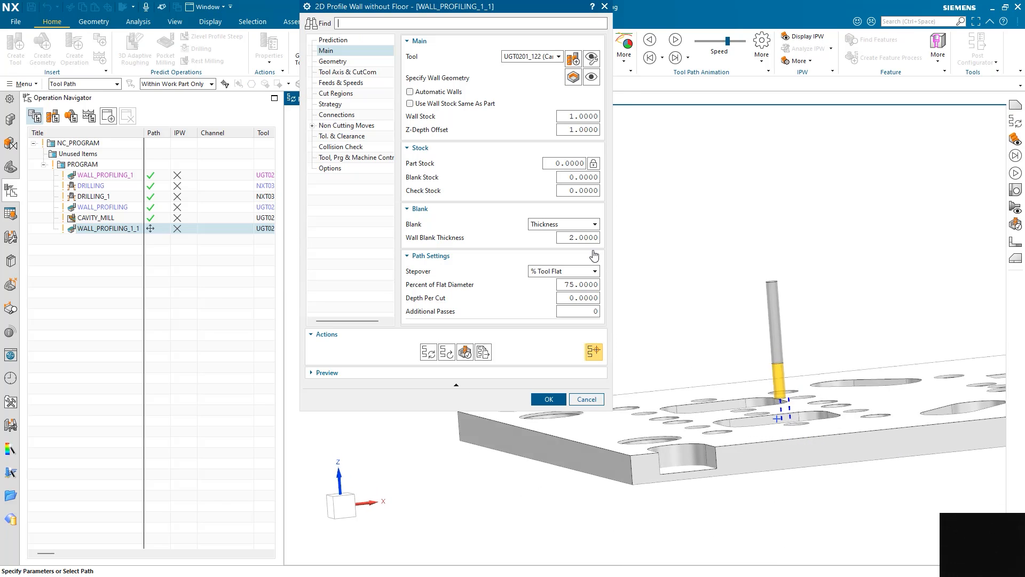
double_click(581, 129)
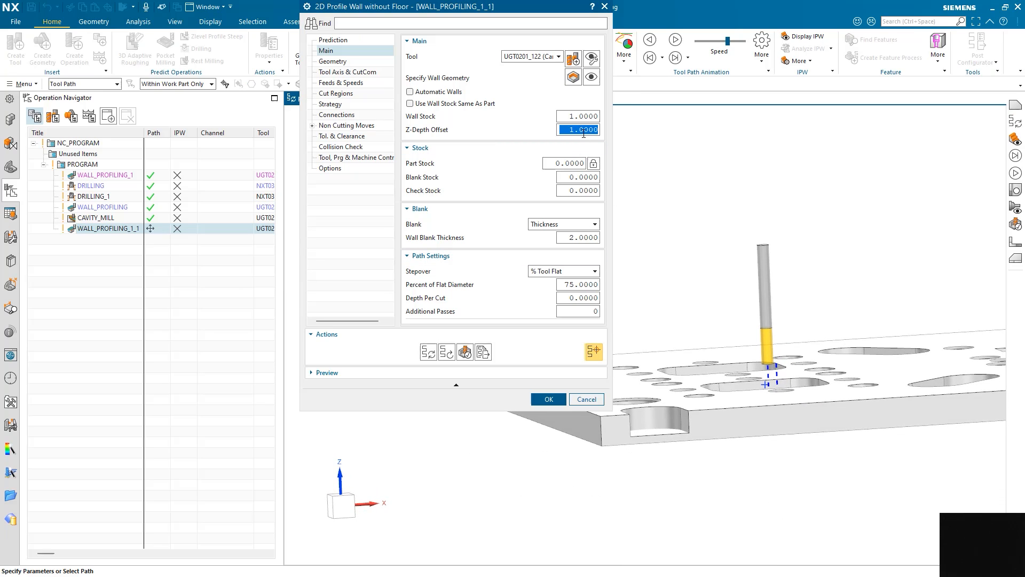
type("3.")
left_click(429, 352)
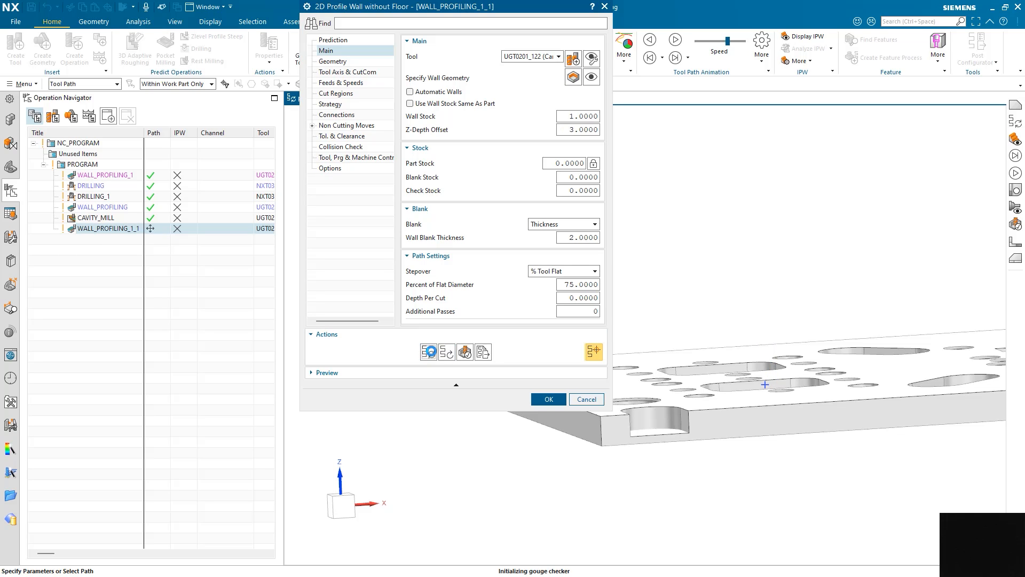
left_click(510, 309)
left_click(549, 399)
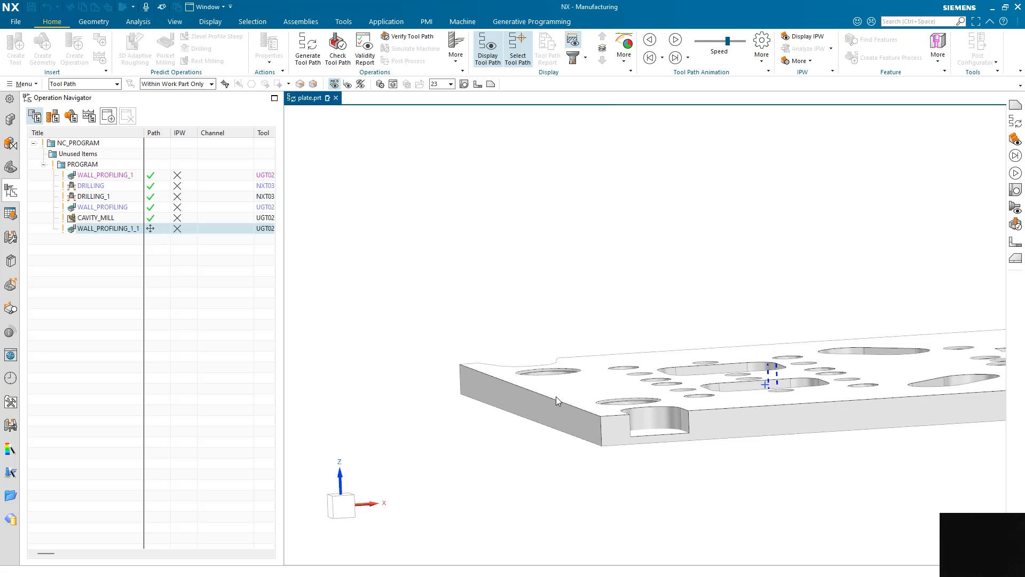
Compare the cutting depths of the WALL_PROFILING_1 and WALL_PROFILING_1_1 tool paths in a side view of the plate
left_click(491, 84)
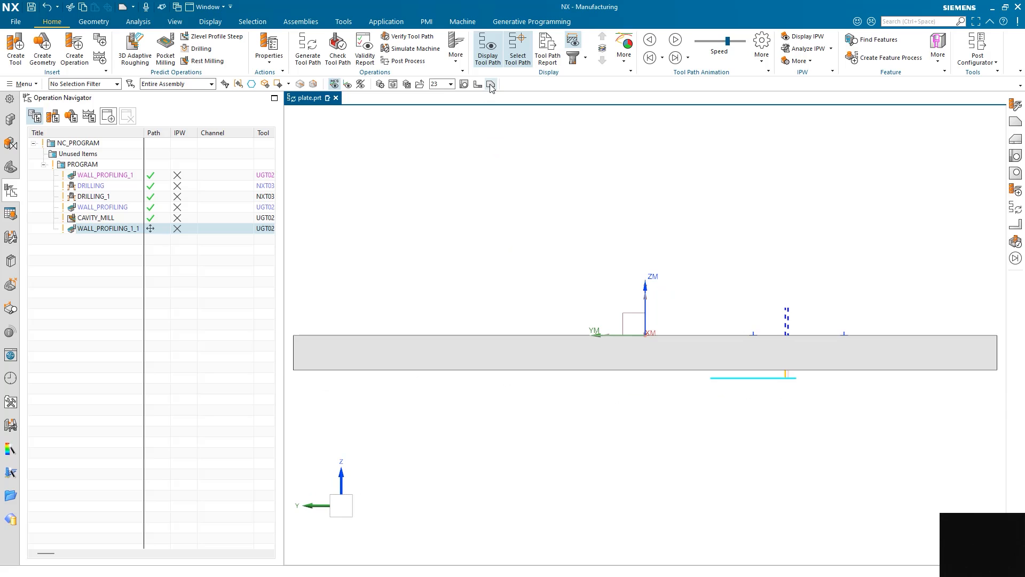
left_click(107, 176, "ctrl")
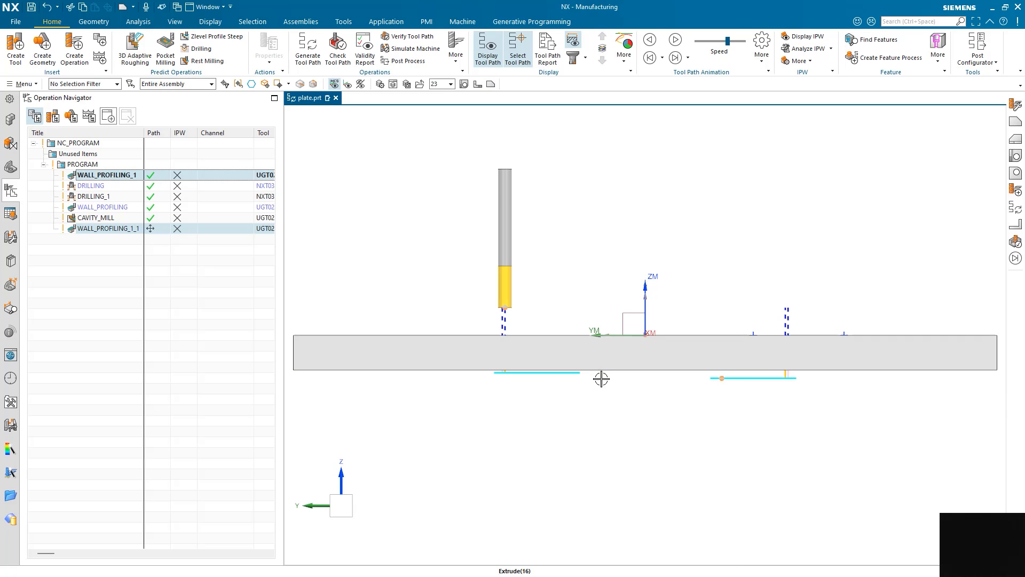
left_click(183, 345)
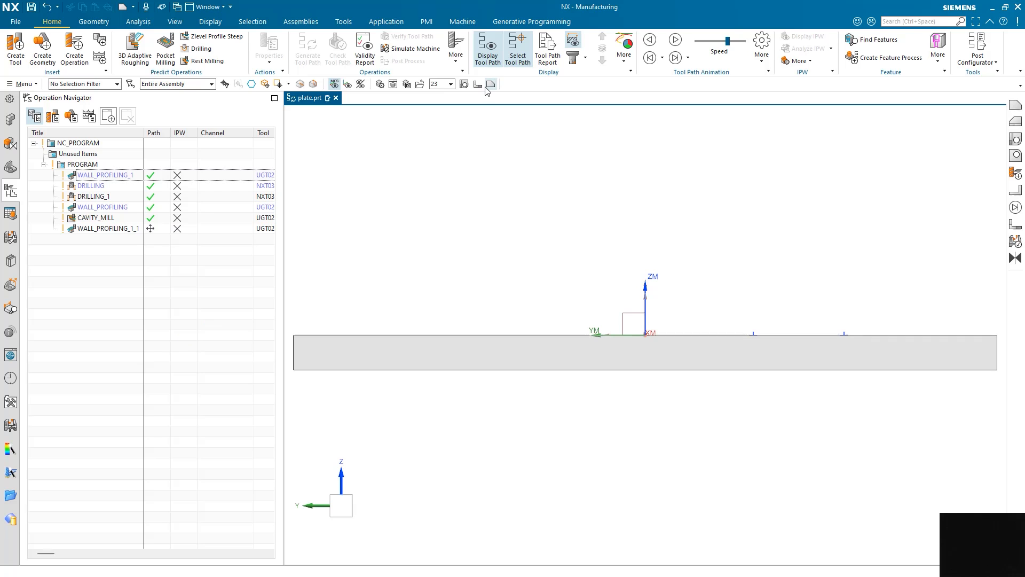
Set the Wall Stock of WALL_PROFILING_1 to 10 and its Wall Blank Thickness to 11, regenerate the tool path and accept the operation
left_click(464, 84)
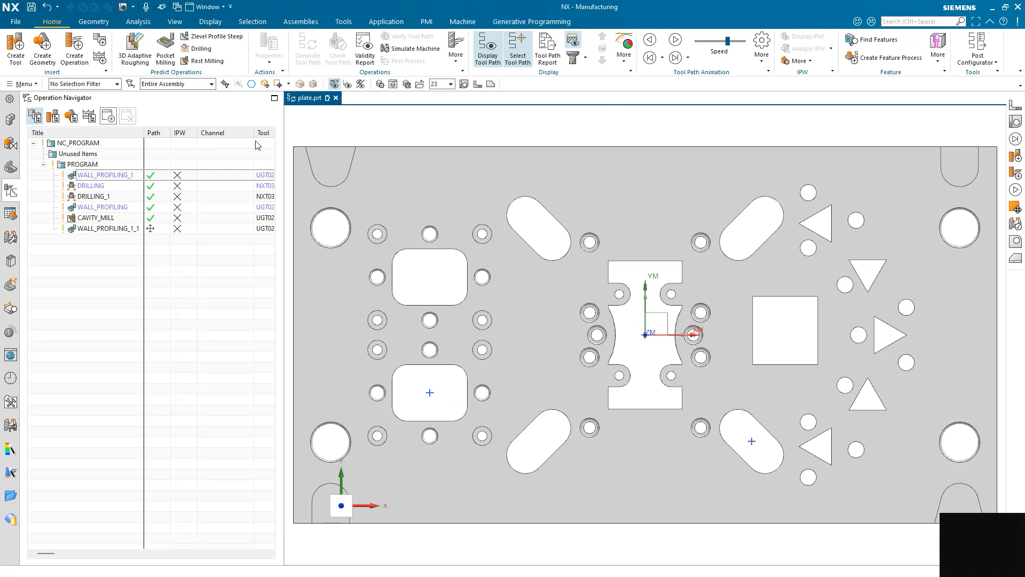
left_click(123, 175)
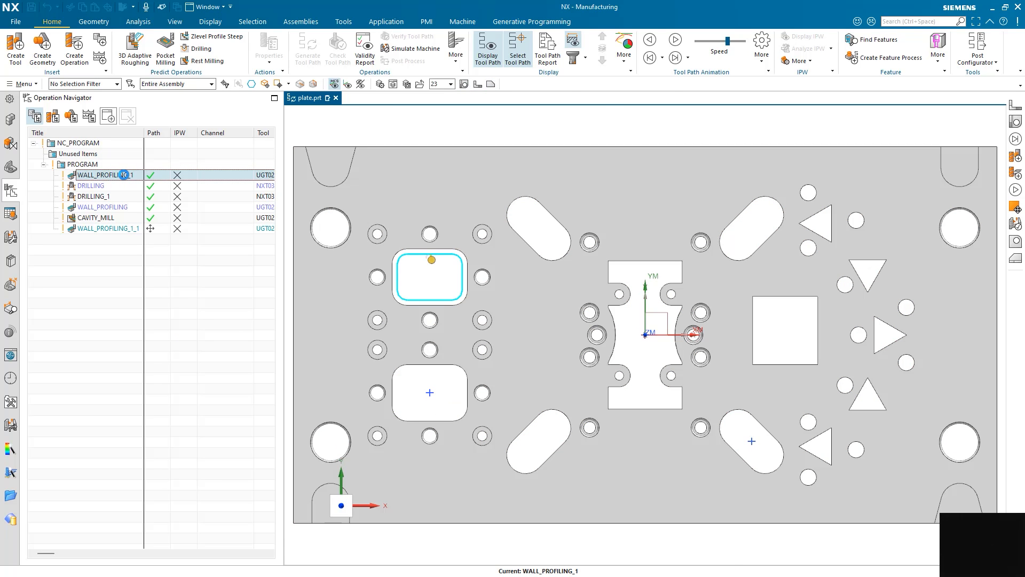
double_click(123, 174)
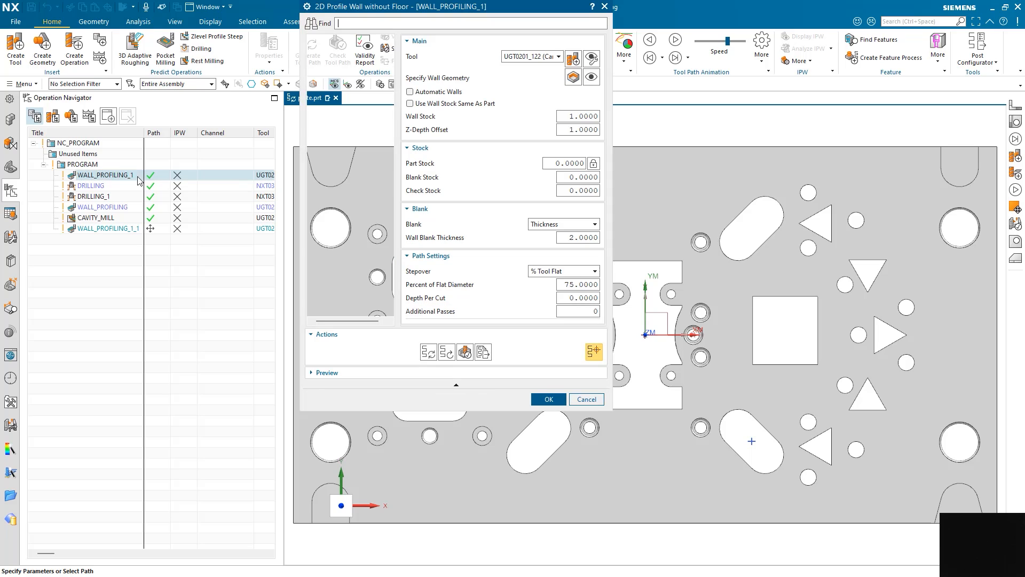
left_click(575, 118)
left_click(575, 119)
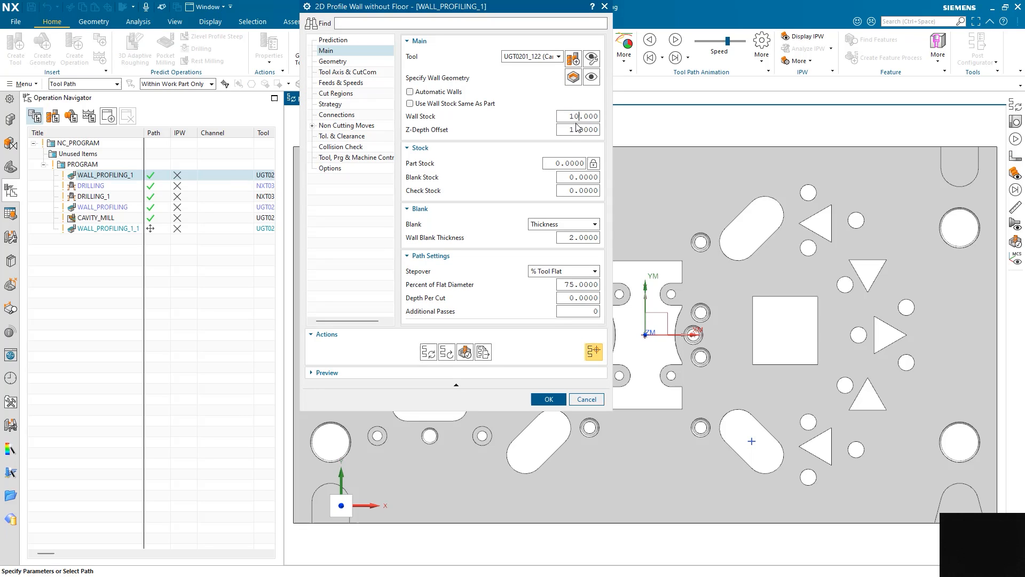
left_click(428, 352)
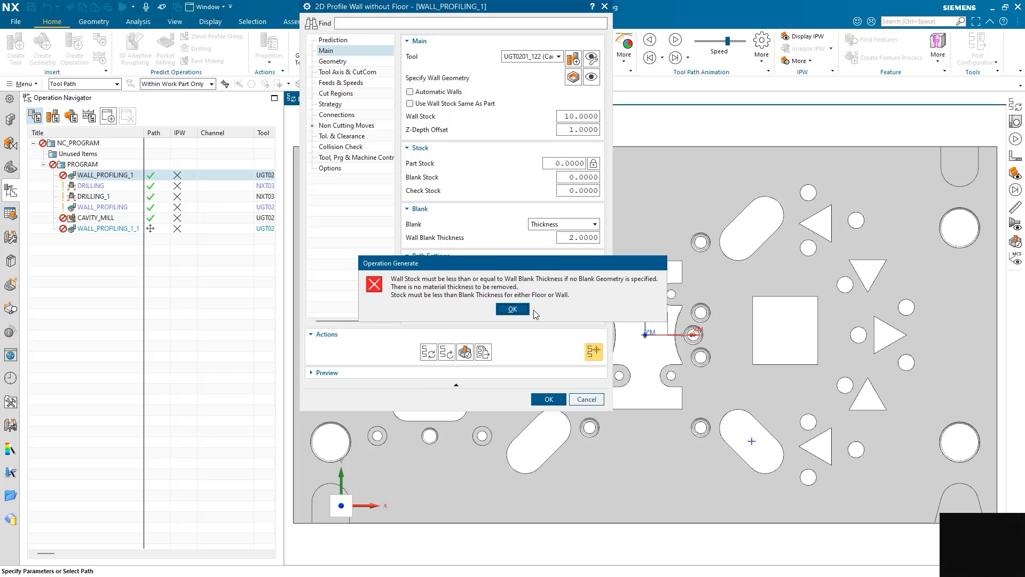
left_click(519, 310)
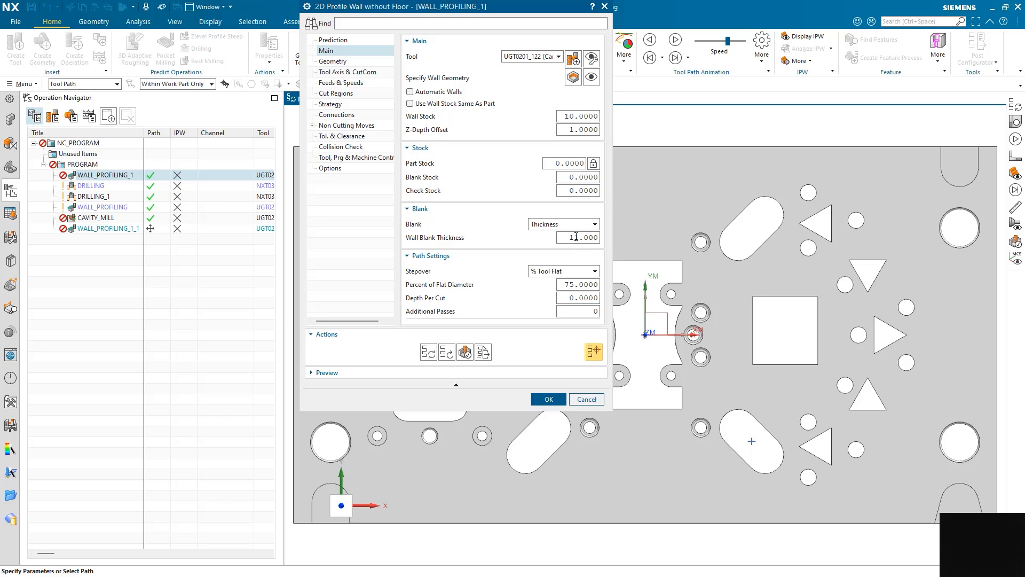
left_click(428, 352)
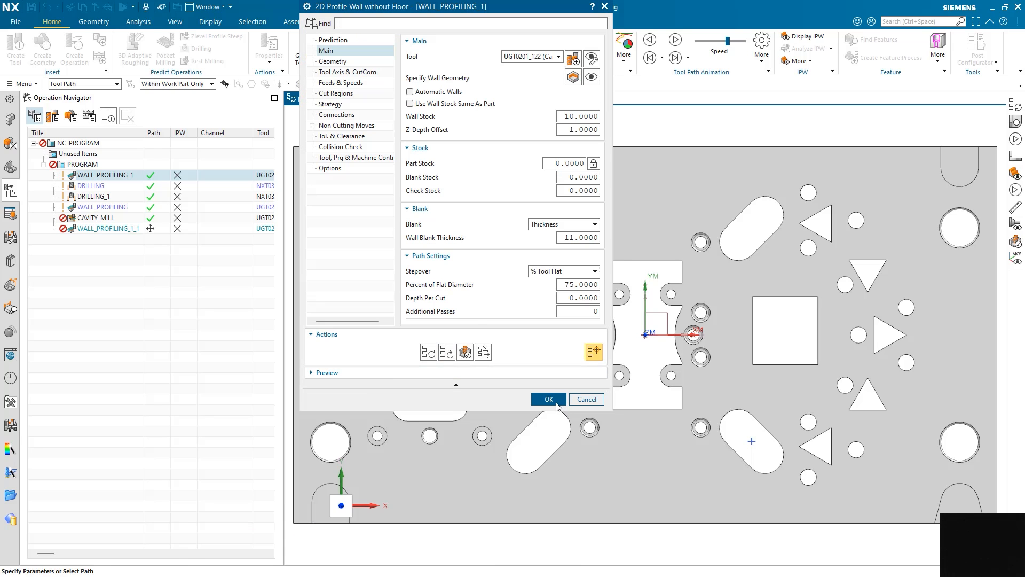
left_click(556, 406)
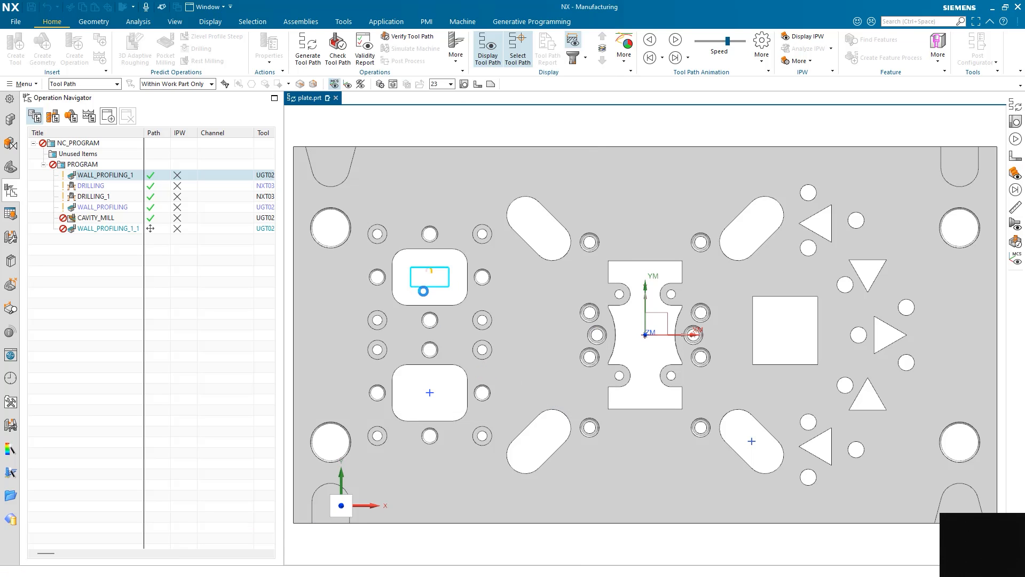
Regenerate the tool path of the mirrored WALL_PROFILING_1_1 operation and dismiss the diagnostic information
left_click(109, 230)
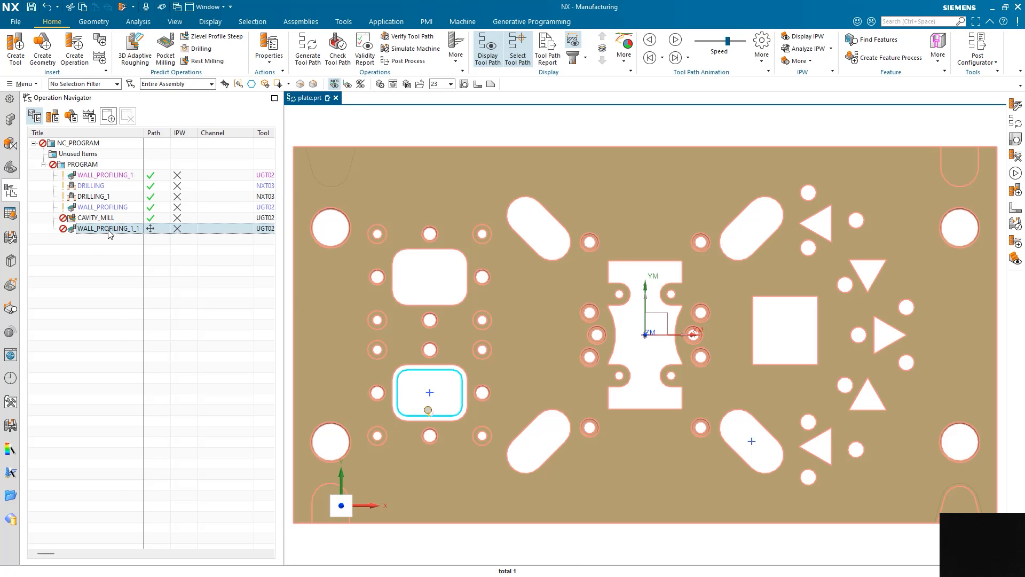
right_click(109, 231)
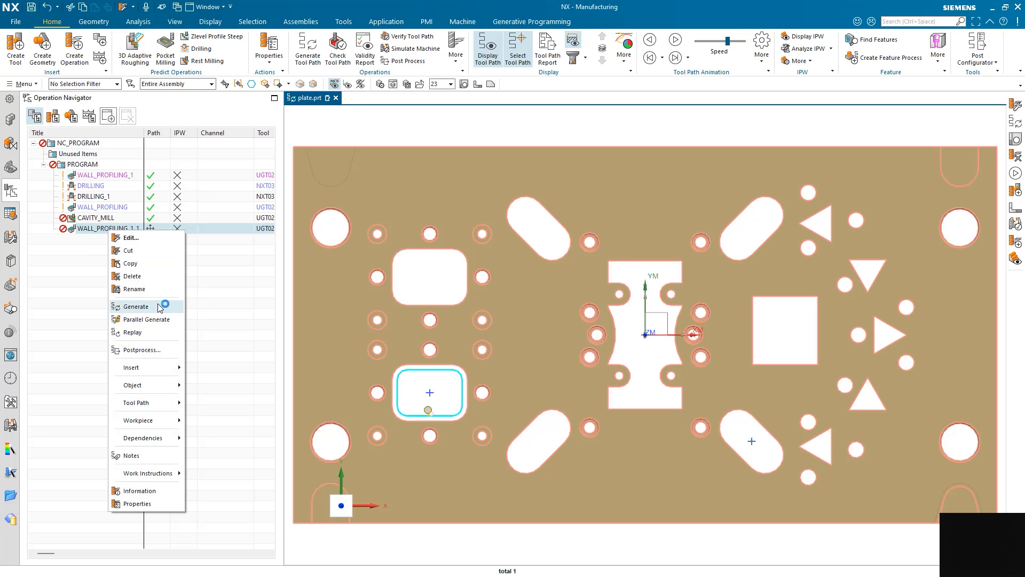
left_click(136, 307)
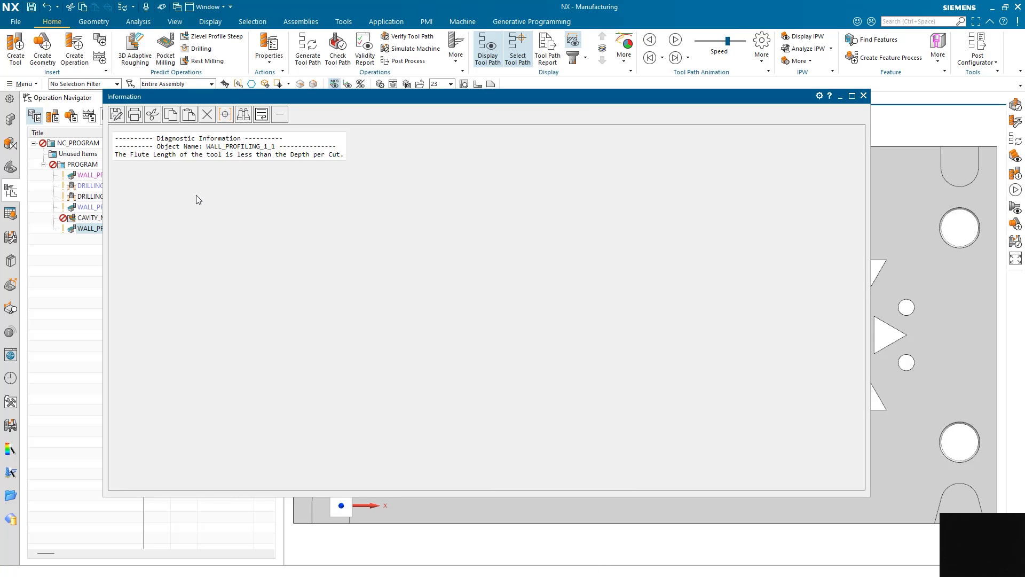
left_click(863, 96)
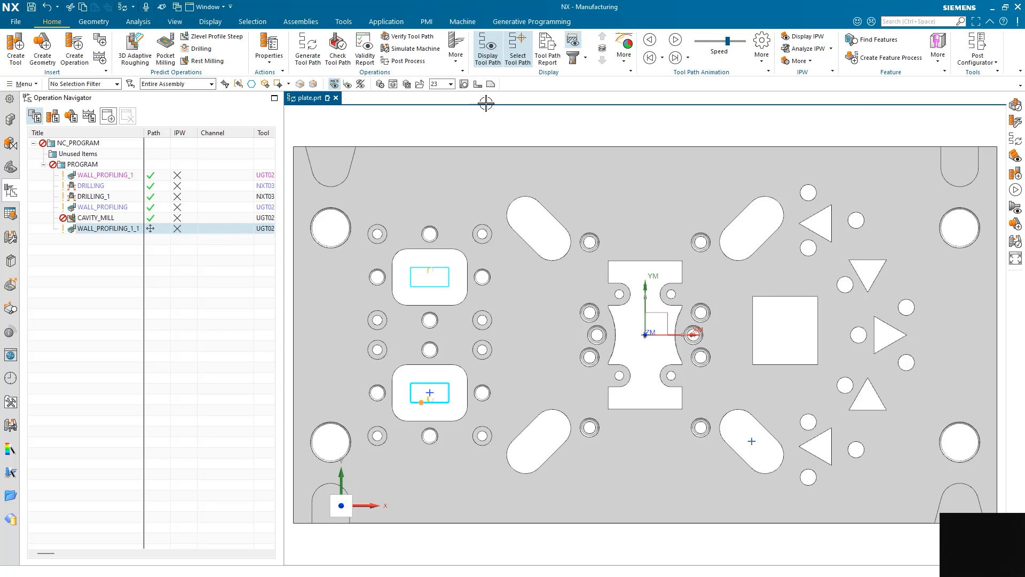
Examine the tool path depths from the plate's side and advance the tool along WALL_PROFILING_1 to its cutting level
left_click(491, 85)
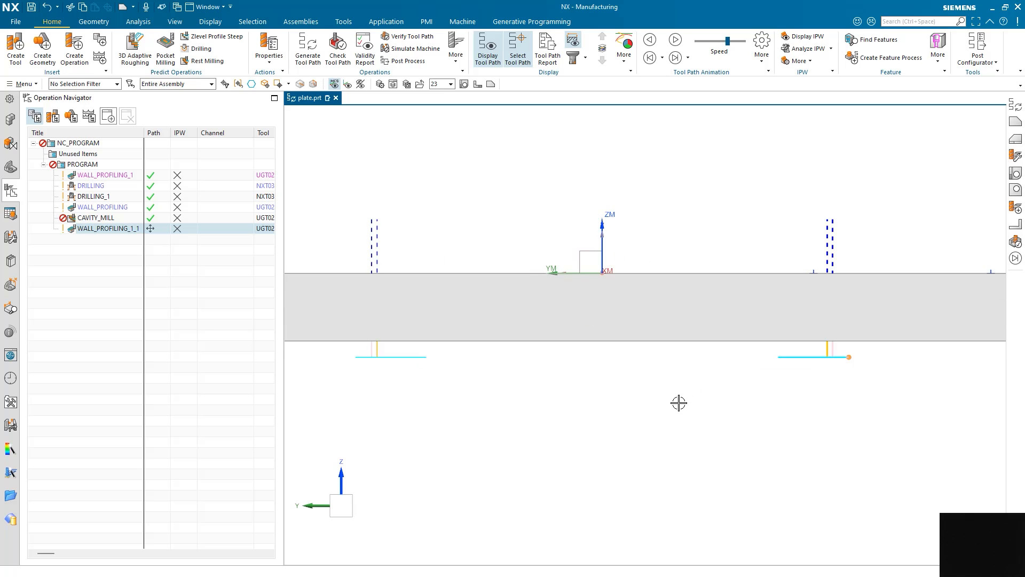
scroll(679, 403, "up", 6)
middle_click_drag(580, 423, 331, 339)
left_click(94, 176)
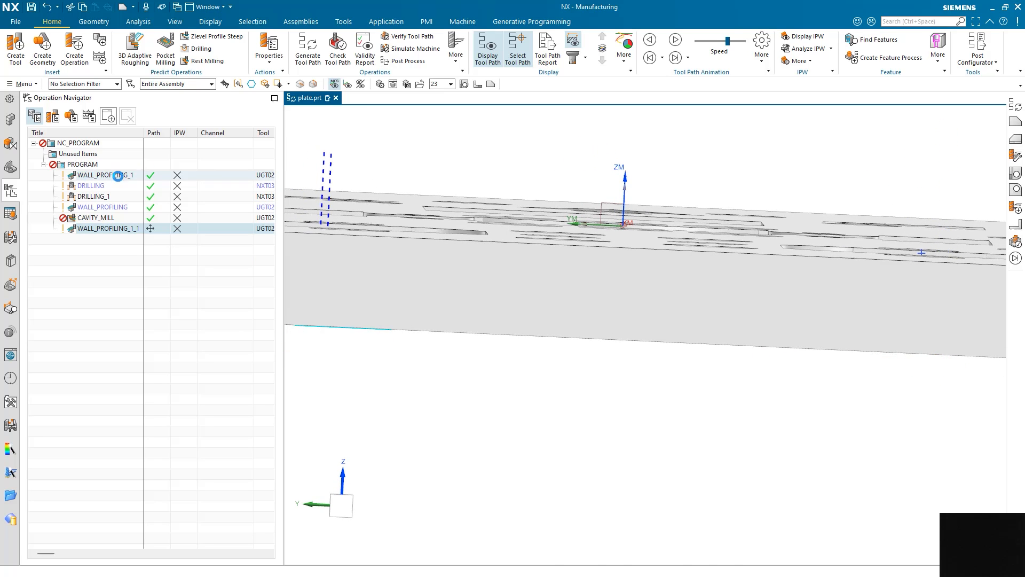
left_click(676, 58)
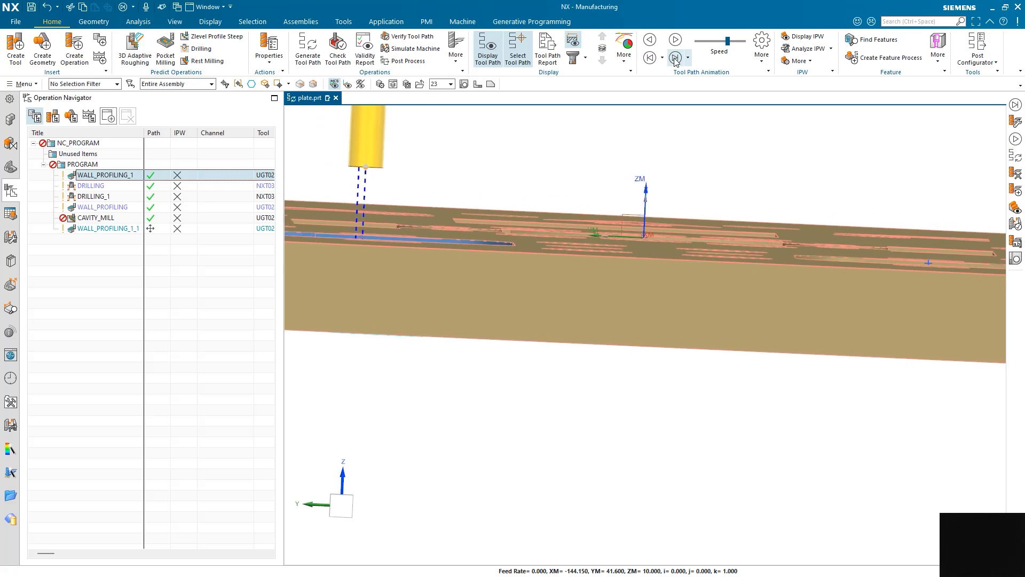
middle_click_drag(632, 256, 625, 256, "shift")
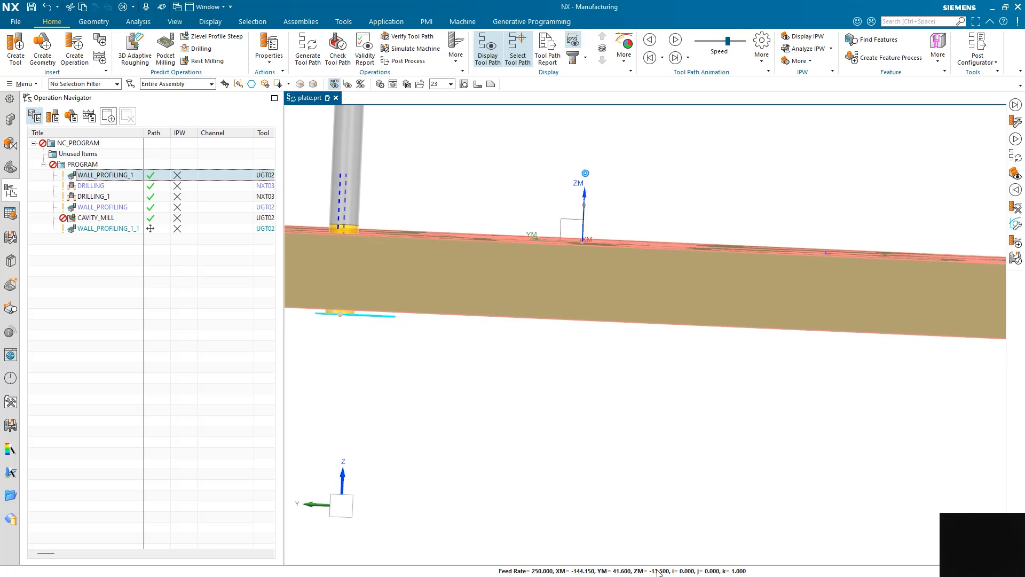
Advance the tool along the WALL_PROFILING_1_1 path to check its Z position at the cutting level
left_click(113, 228)
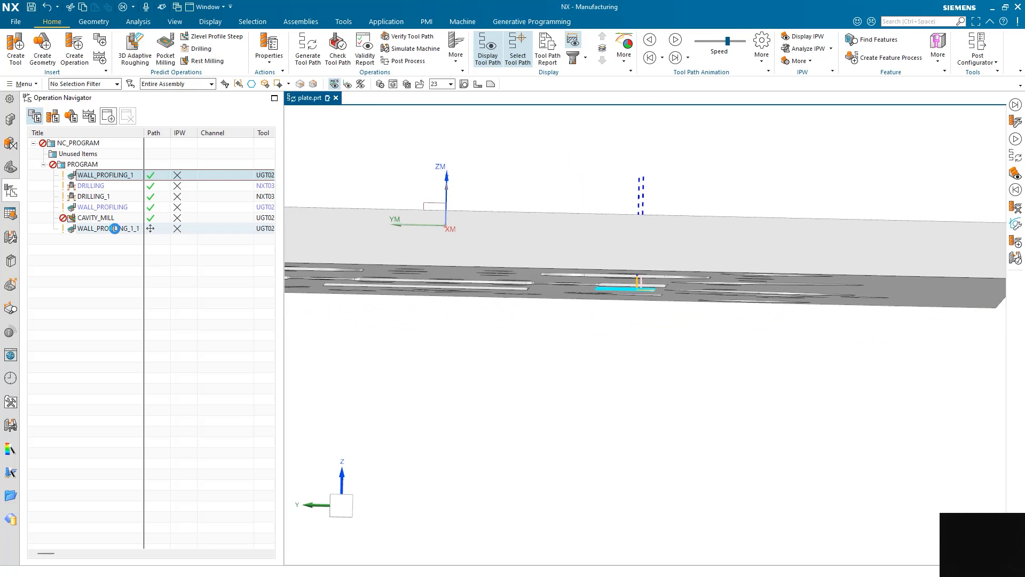
left_click(674, 58)
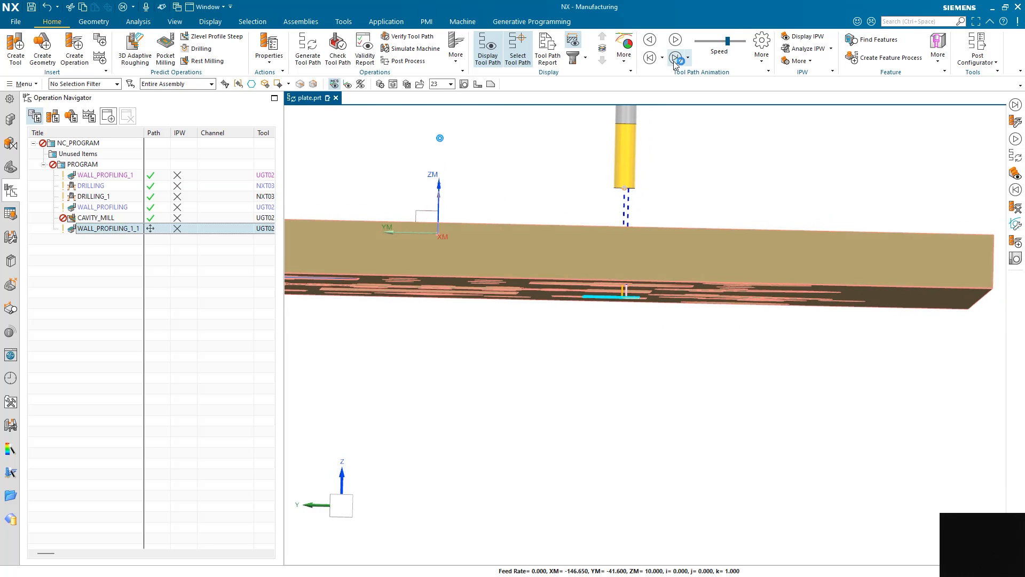
left_click(675, 58)
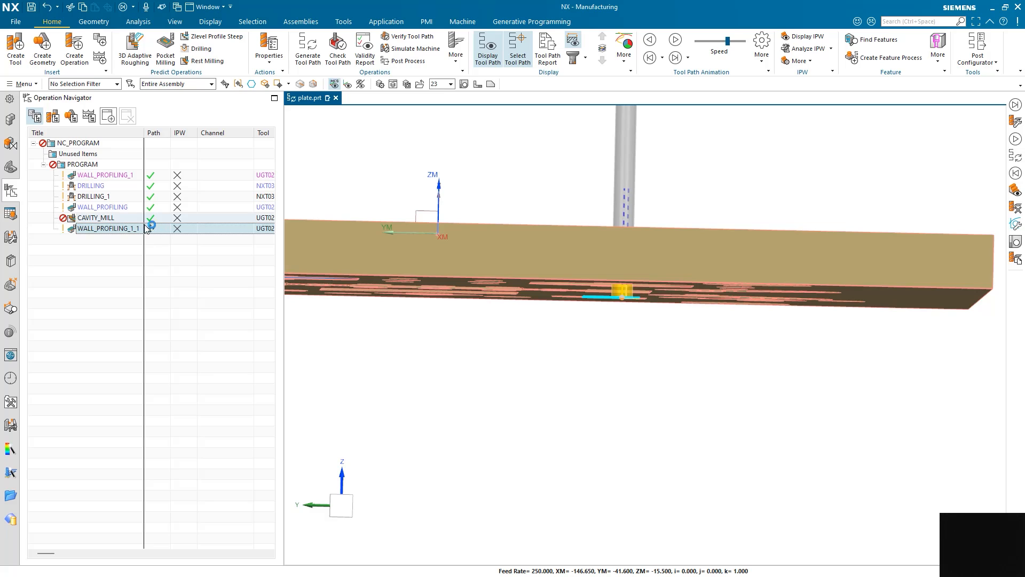
Orient the plate to the isometric view and clear the displayed WALL_PROFILING_1_1 tool path
right_click(321, 178)
mouse_move(376, 371)
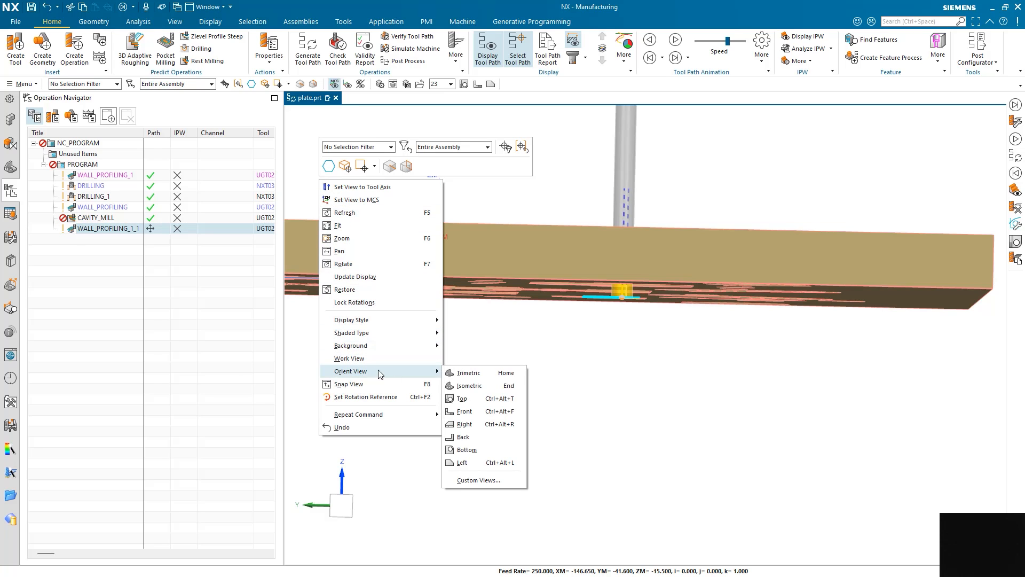
left_click(478, 385)
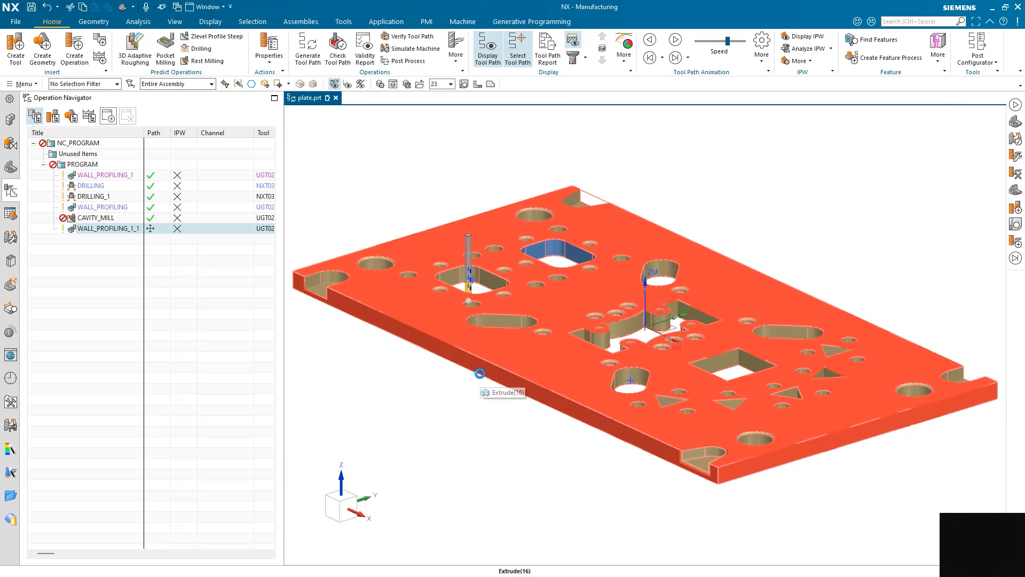
left_click(88, 230)
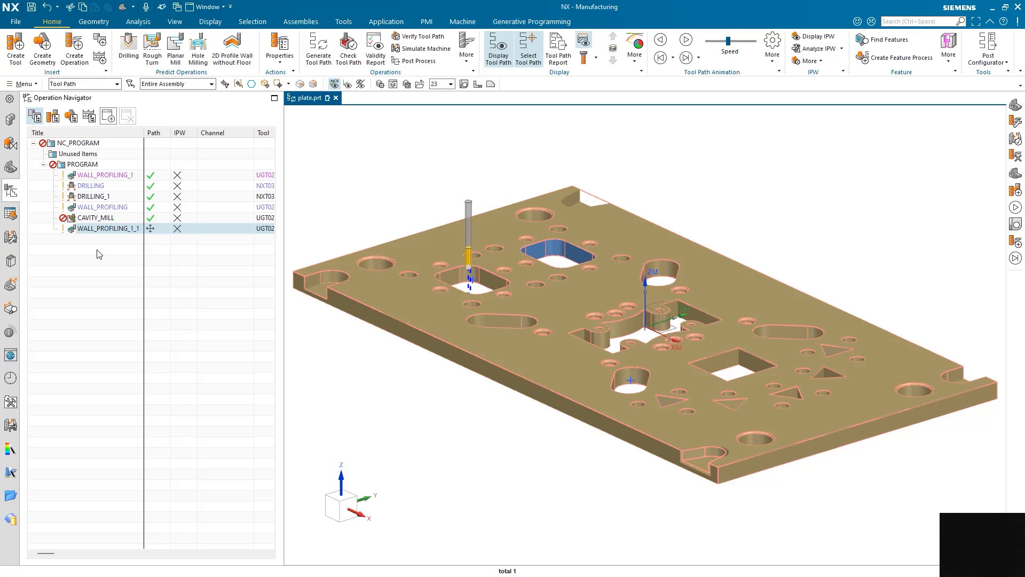
left_click(98, 254)
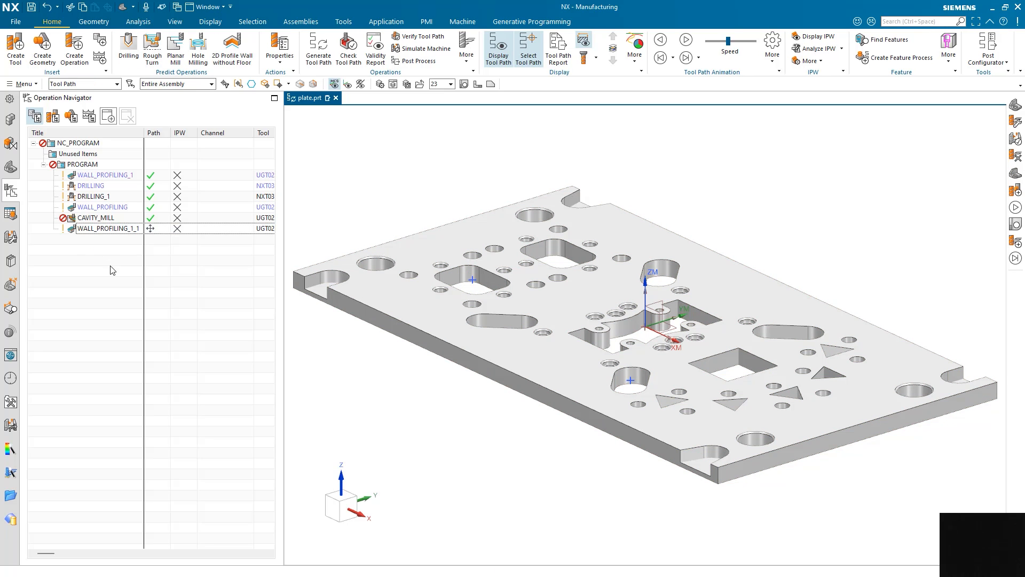
scroll(574, 223, "up", 3)
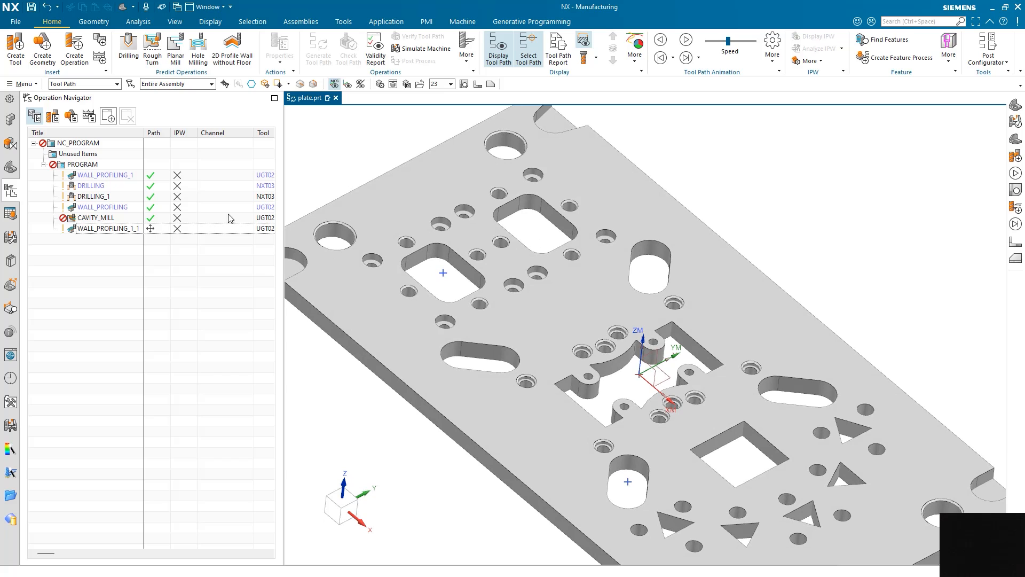
Transform DRILLING_1 with a Translate delta of XC 35.4, YC 0 and ZC 0, creating three associative instances
left_click(127, 198)
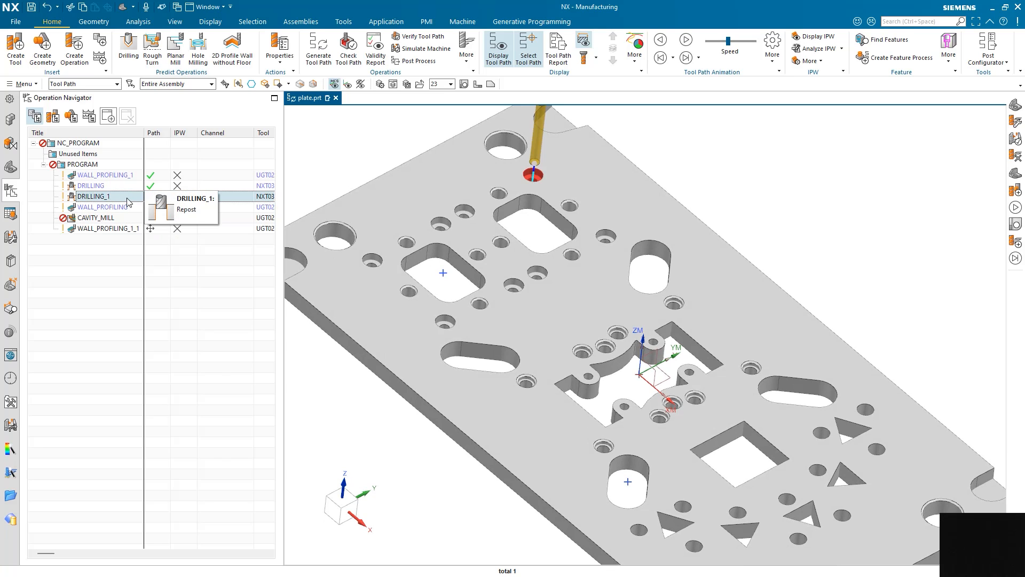
right_click(128, 201)
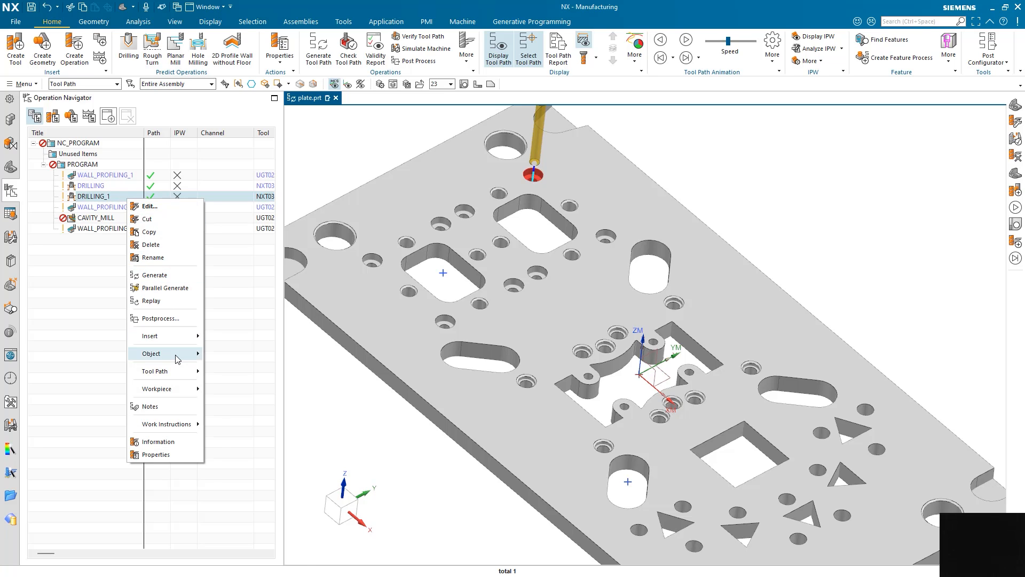
mouse_move(178, 358)
left_click(250, 369)
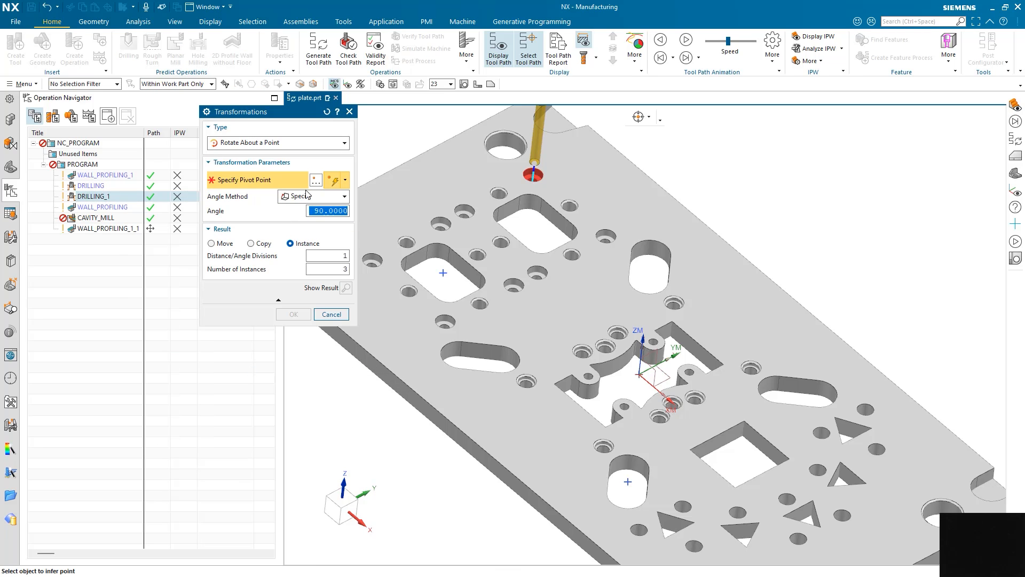
left_click(327, 144)
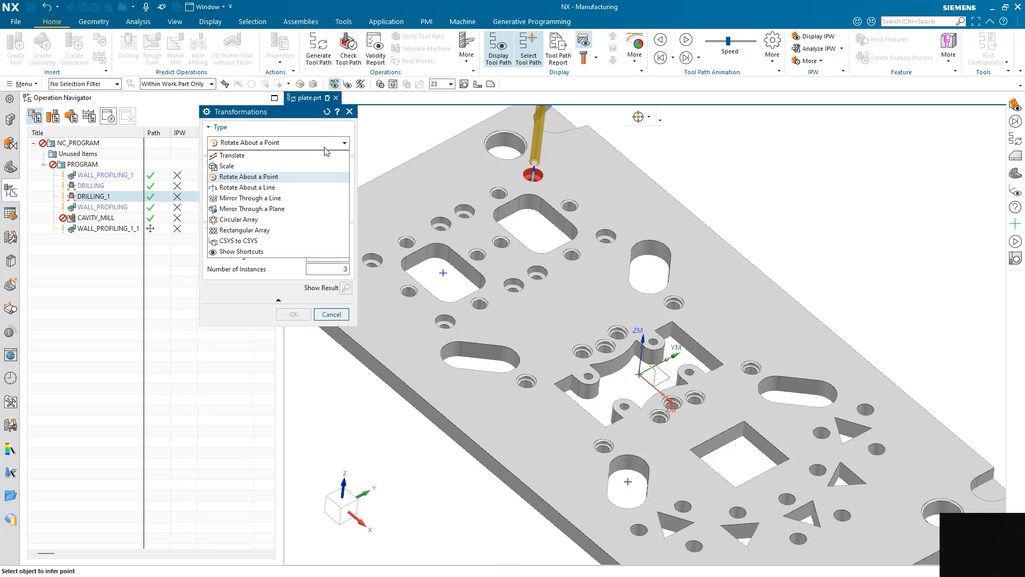
left_click(318, 157)
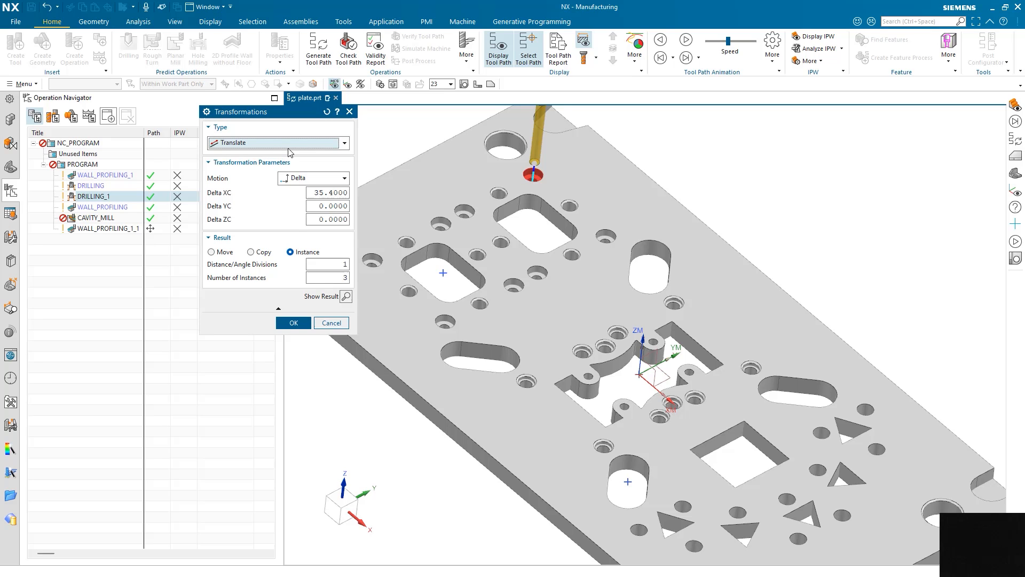
left_click(323, 182)
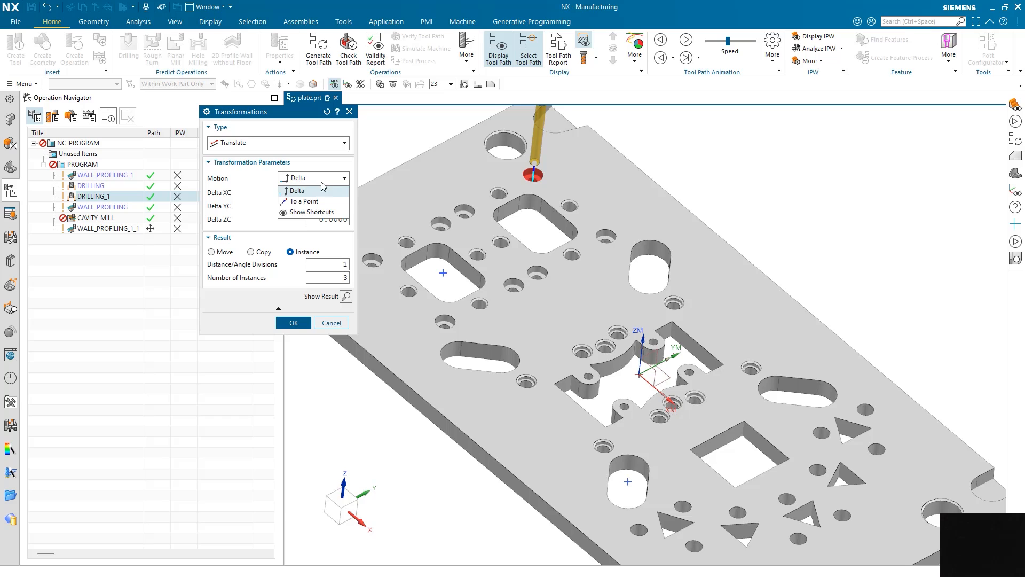
left_click(332, 183)
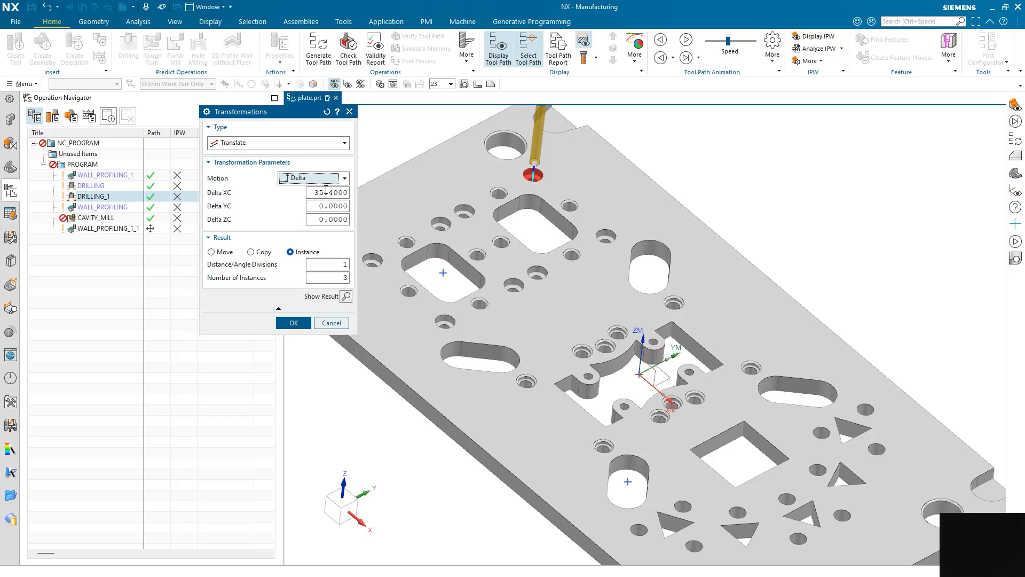
left_click(248, 254)
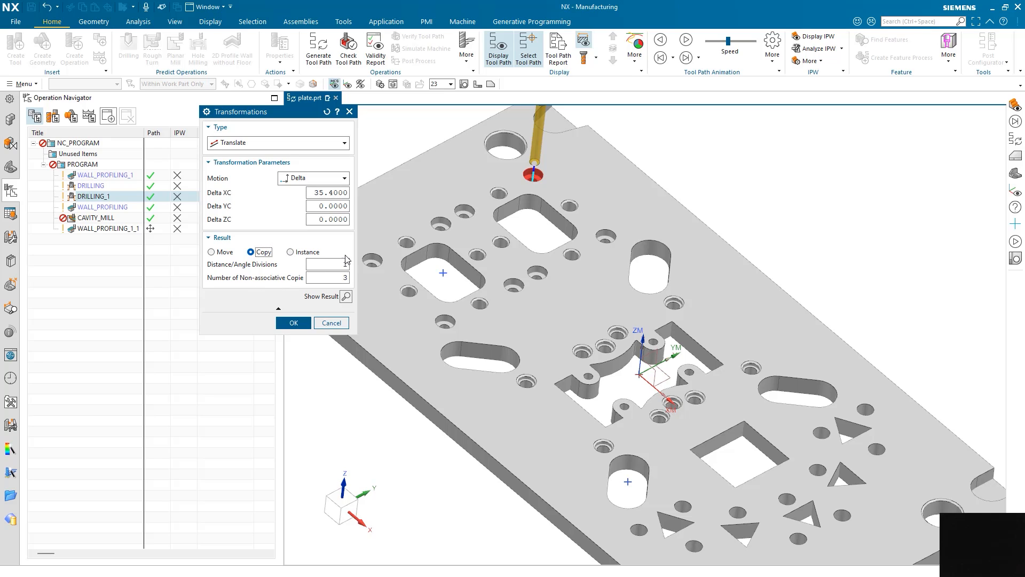
left_click(291, 252)
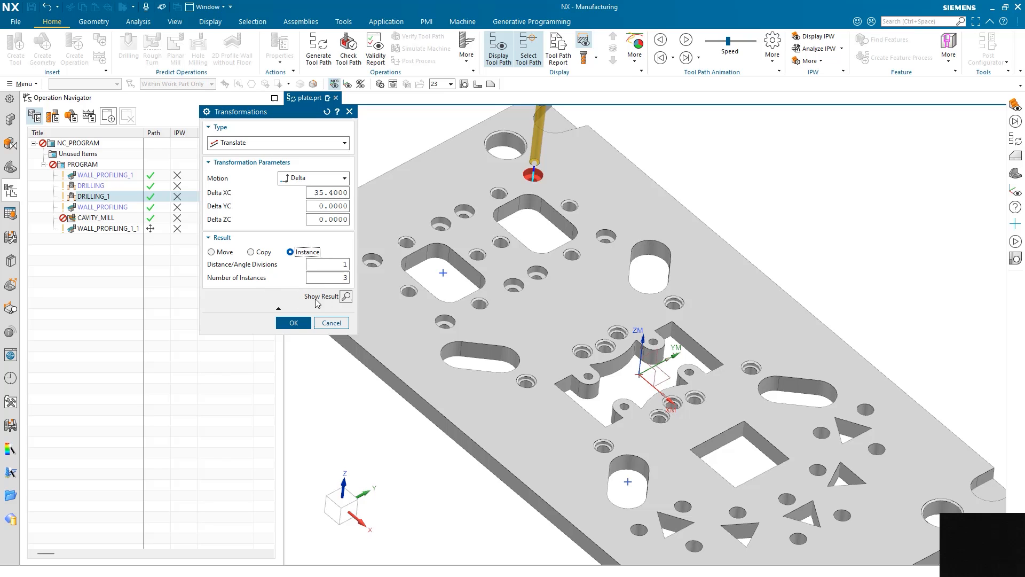
left_click(293, 322)
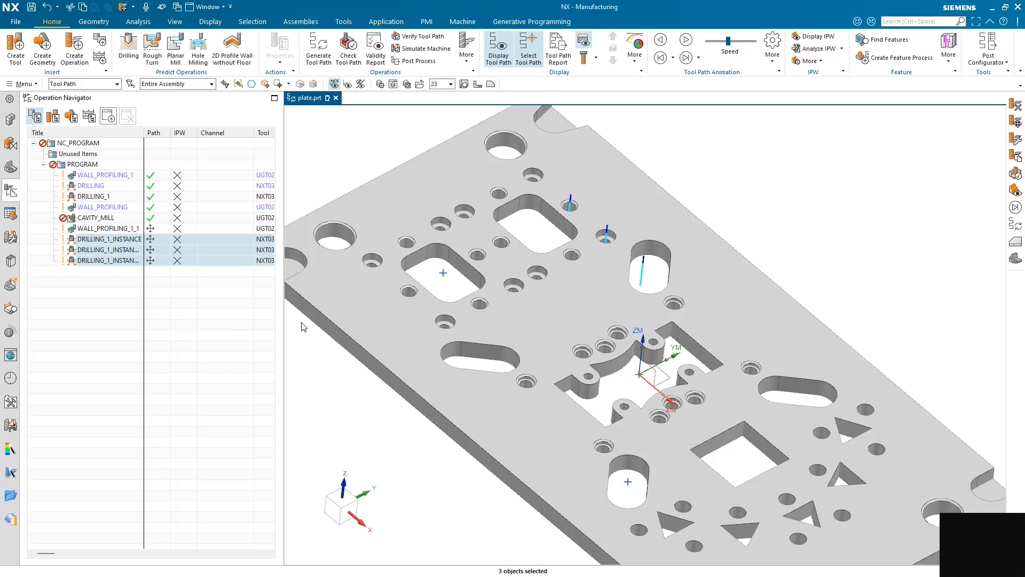
Delete the third DRILLING_1 instance, whose tool path falls in the slot opening instead of a hole
left_click(123, 260)
right_click(124, 260)
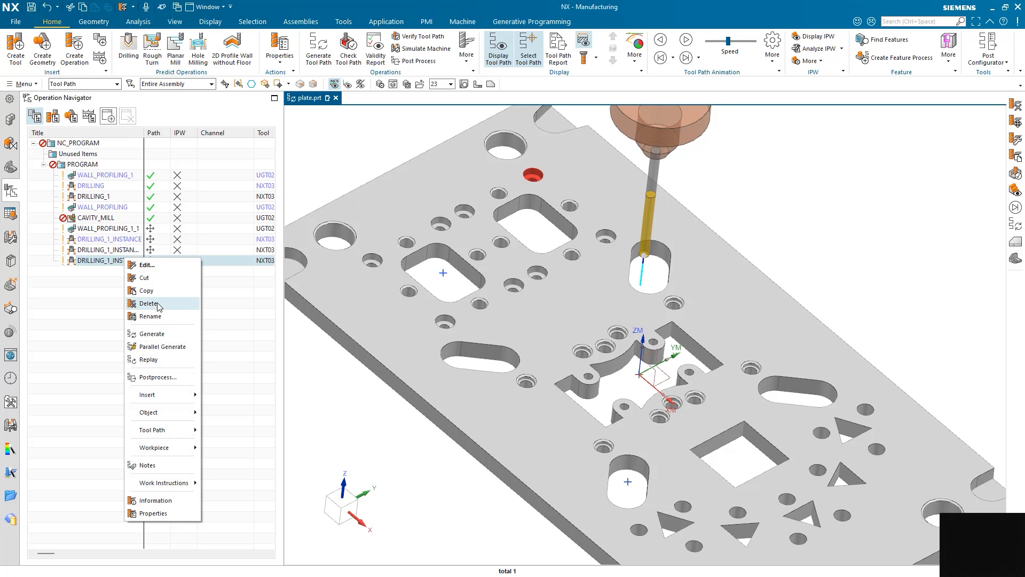
left_click(149, 303)
Check the tool positions of DRILLING, DRILLING_1 and the two remaining DRILLING_1 instances, and clear the selection
left_click(115, 189)
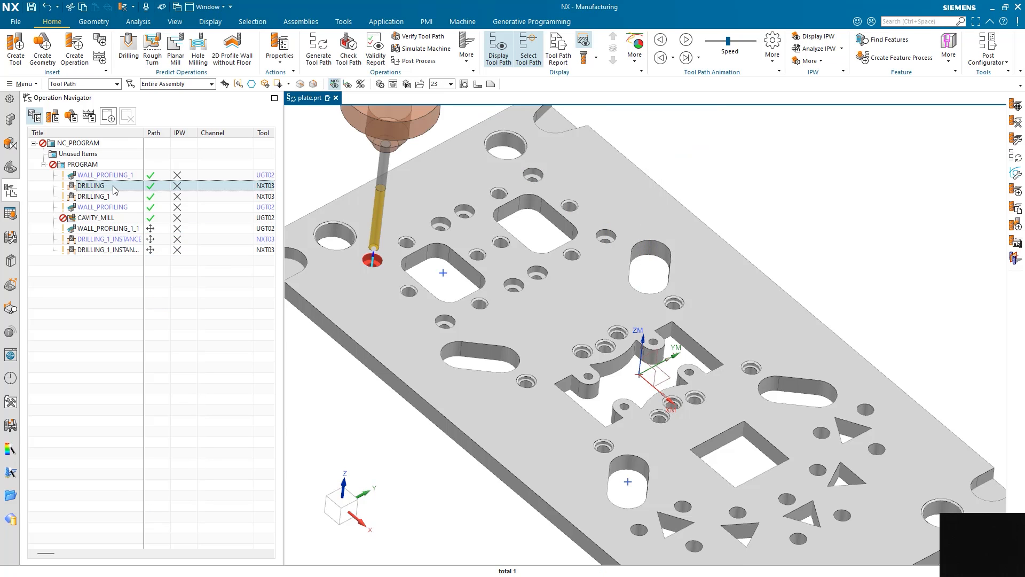
left_click(118, 196)
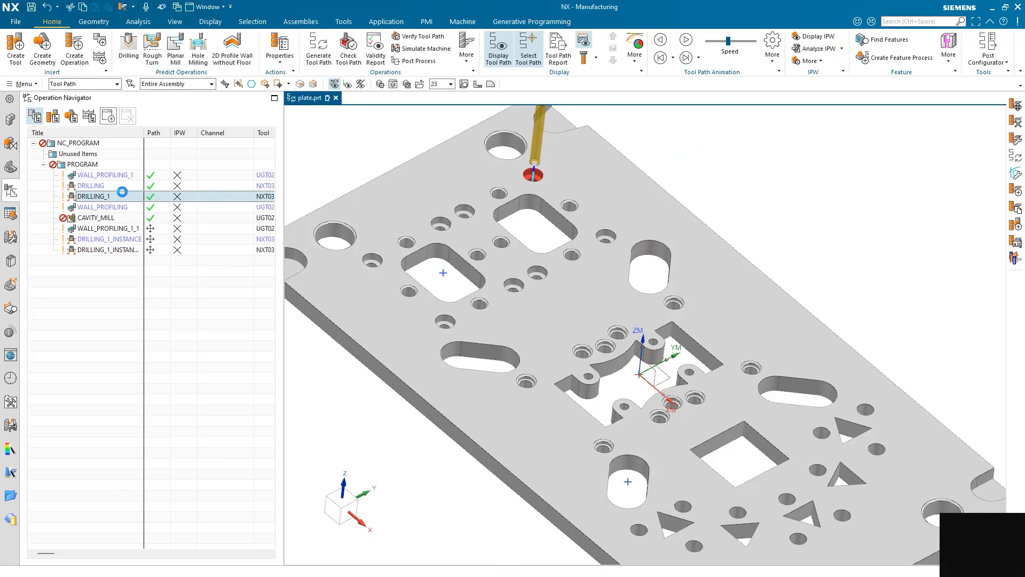
left_click(131, 230)
left_click(134, 236)
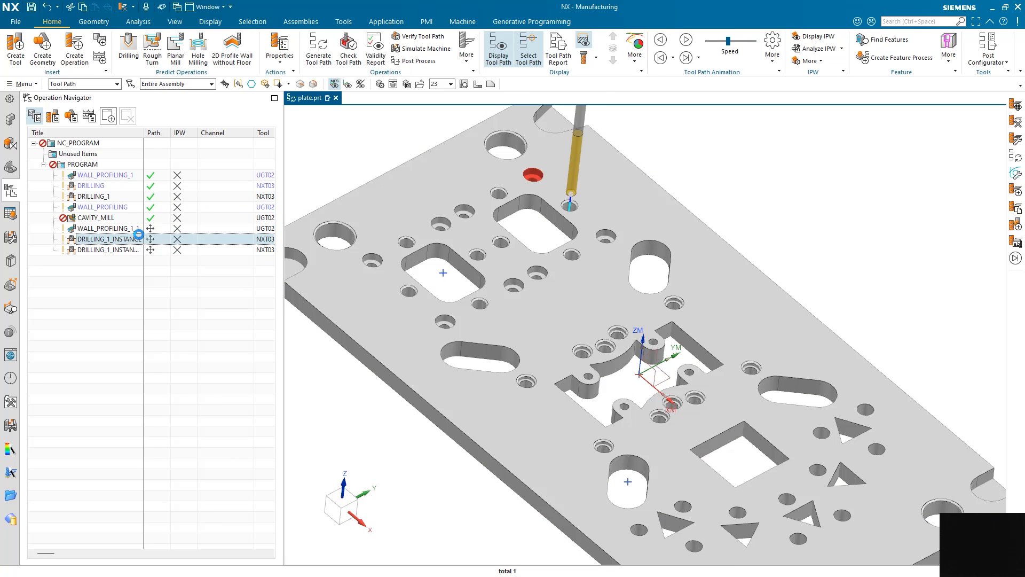
left_click(131, 249)
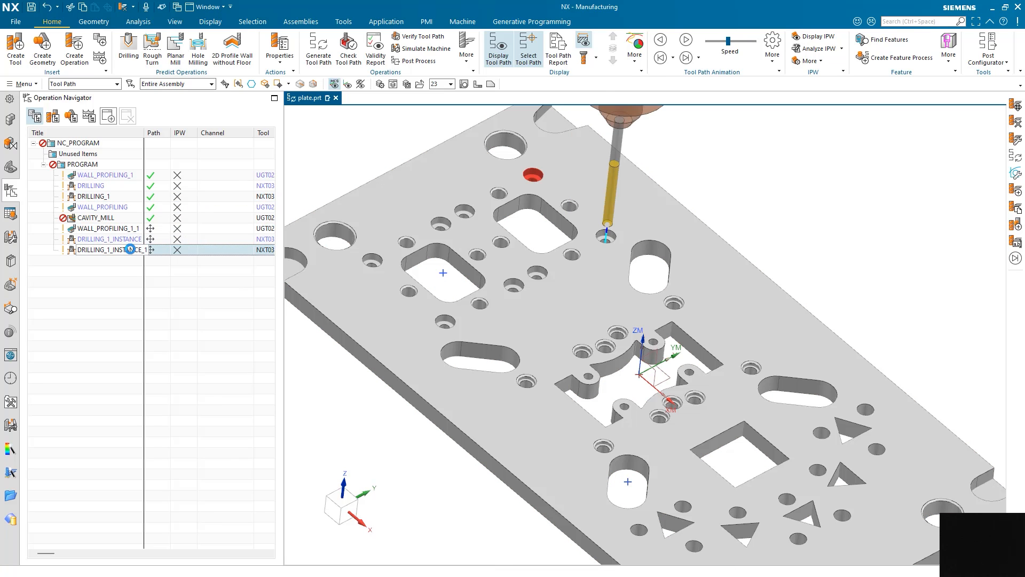
left_click(119, 309)
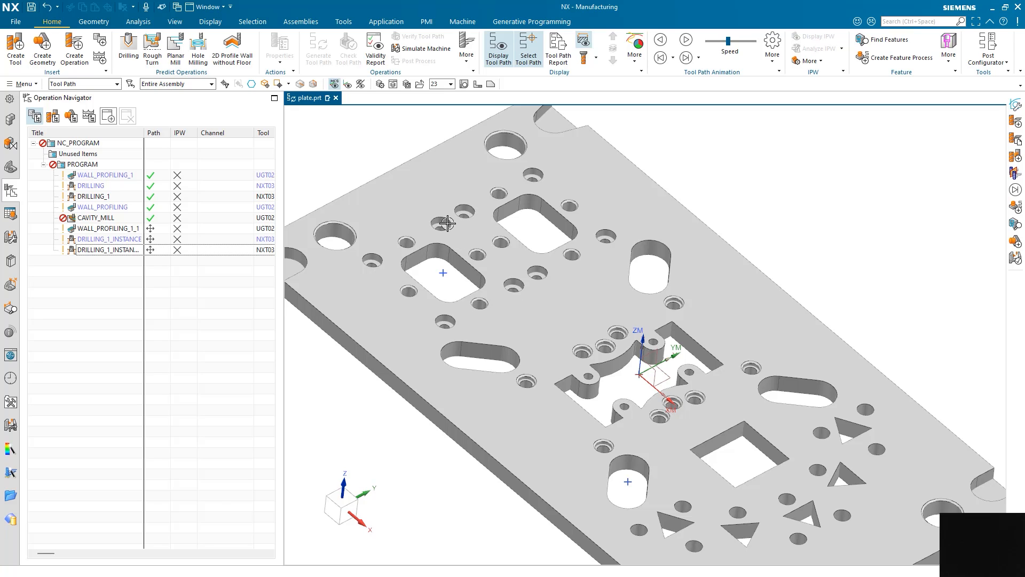
Begin a Rectangular Array transformation of the DRILLING operation
left_click(107, 197)
left_click(110, 186)
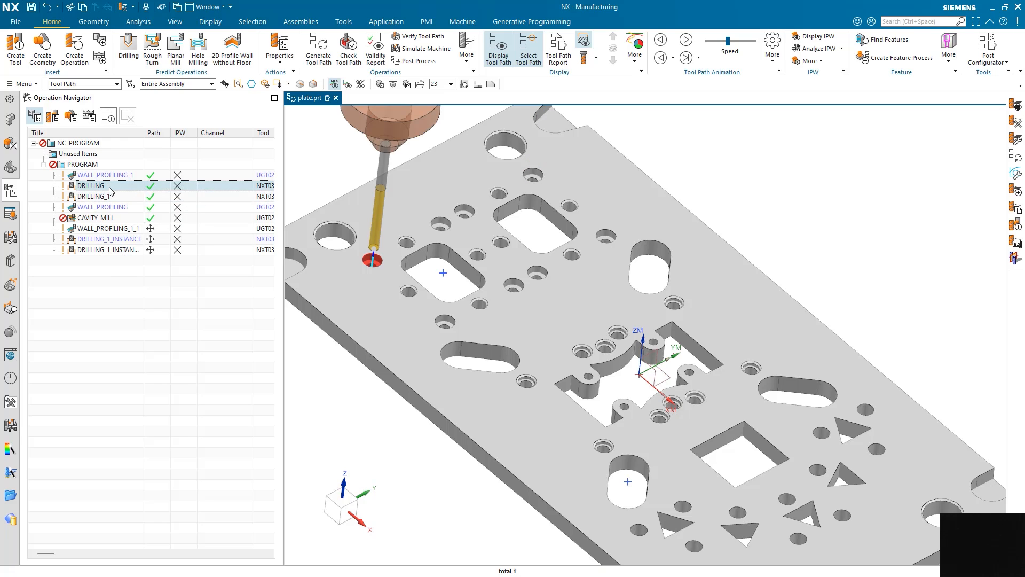
right_click(110, 188)
mouse_move(151, 338)
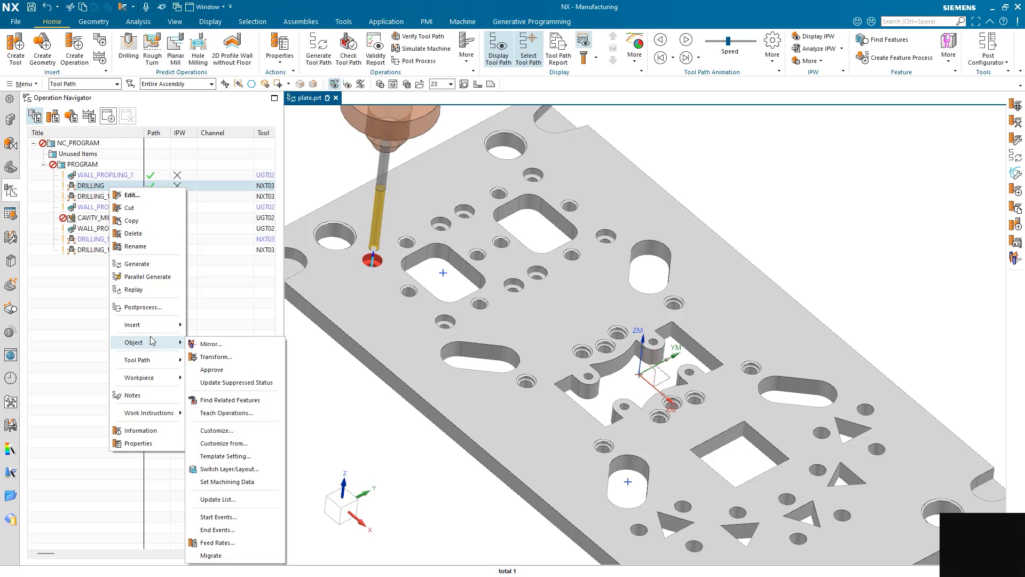
left_click(242, 362)
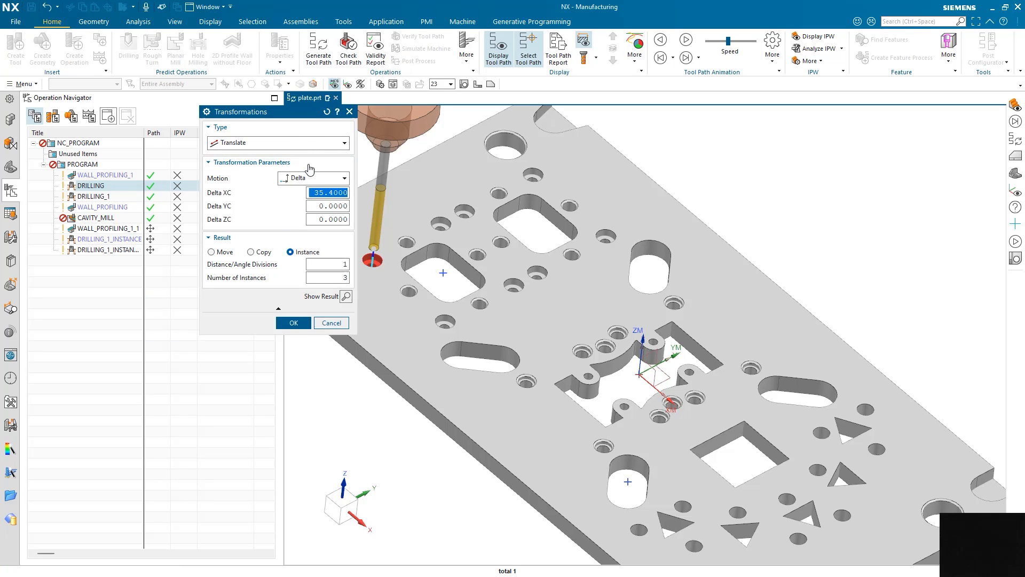
left_click(323, 146)
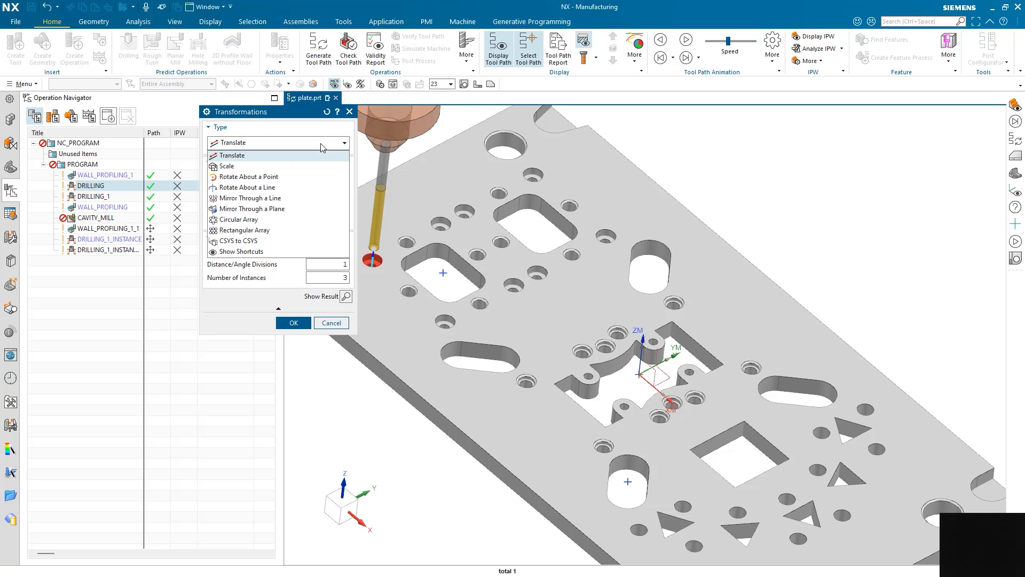
left_click(292, 230)
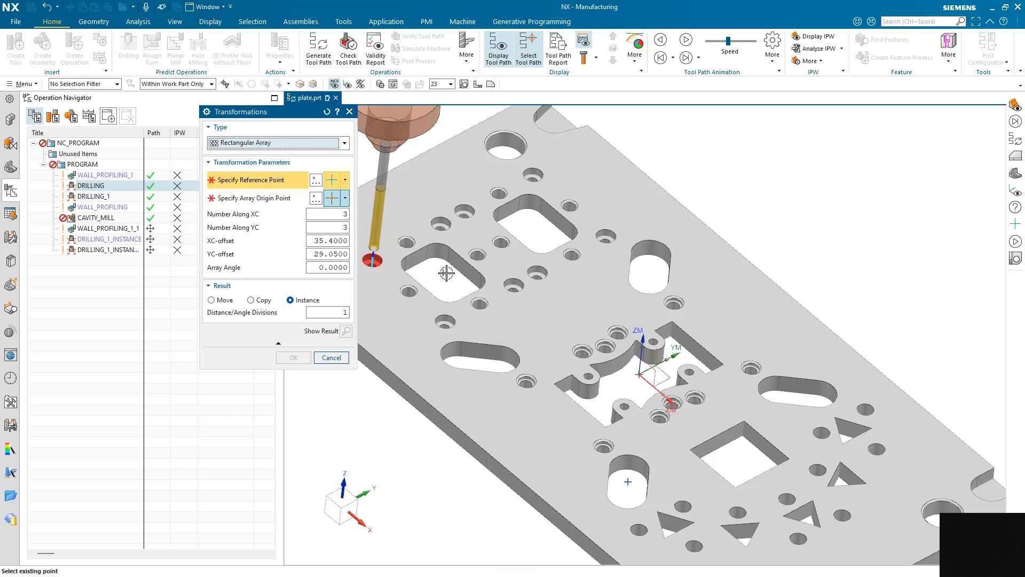
Use the pocket's existing centre point as reference and array origin, and create 3 by 3 instances with XC-offset 35.4 and YC-offset 29.05
left_click(443, 273)
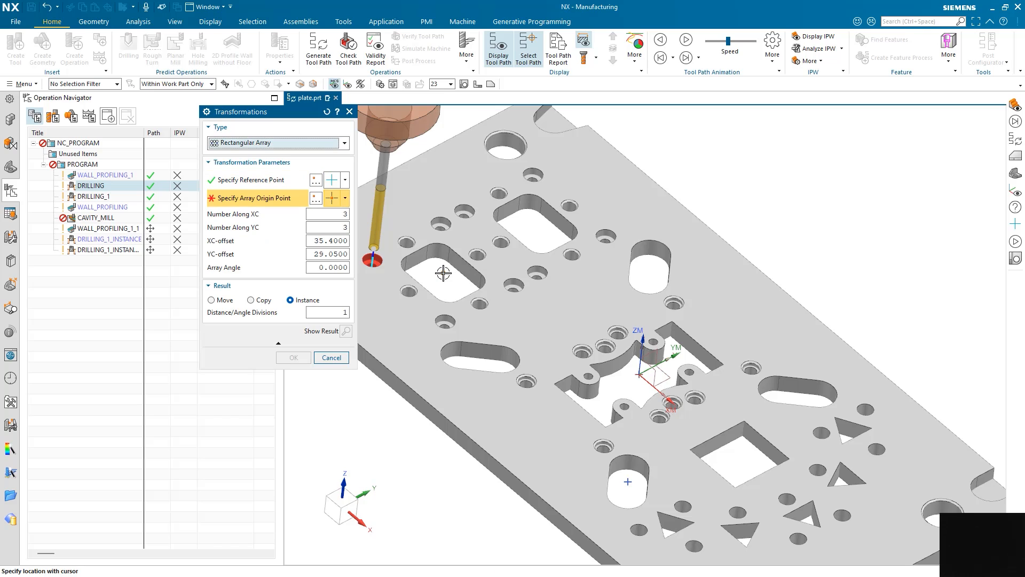
left_click(316, 198)
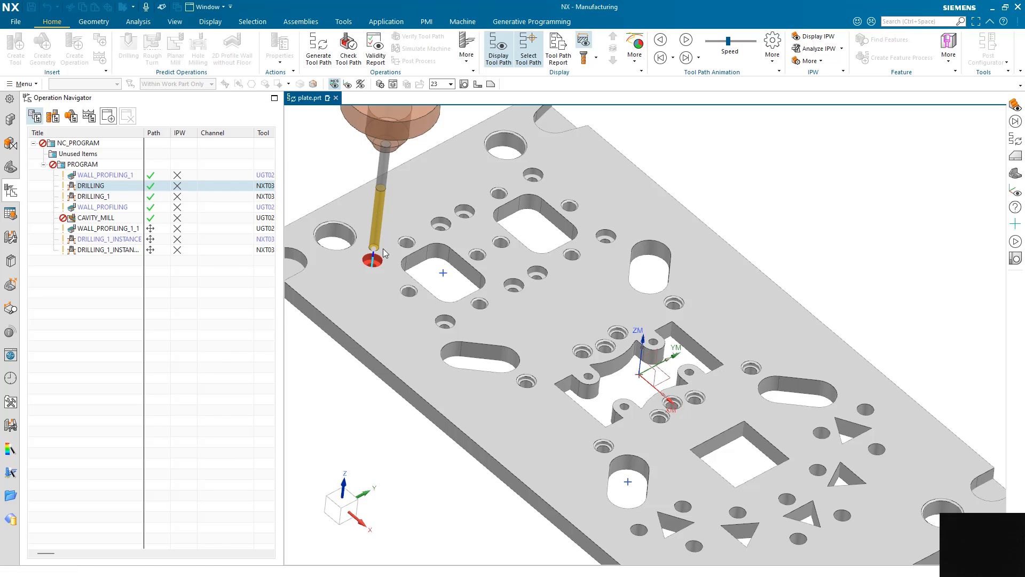
left_click(291, 132)
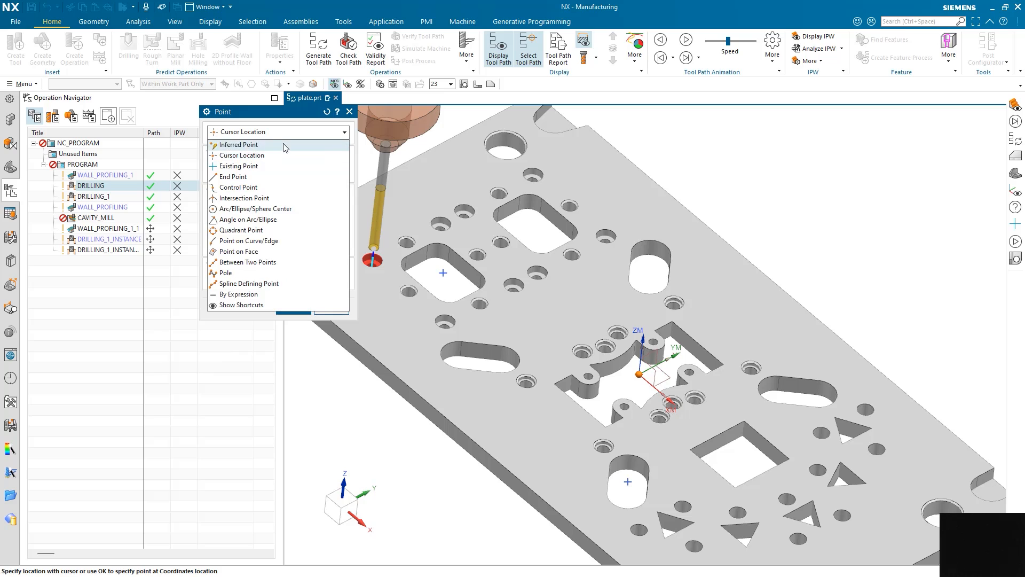
left_click(286, 148)
left_click(443, 272)
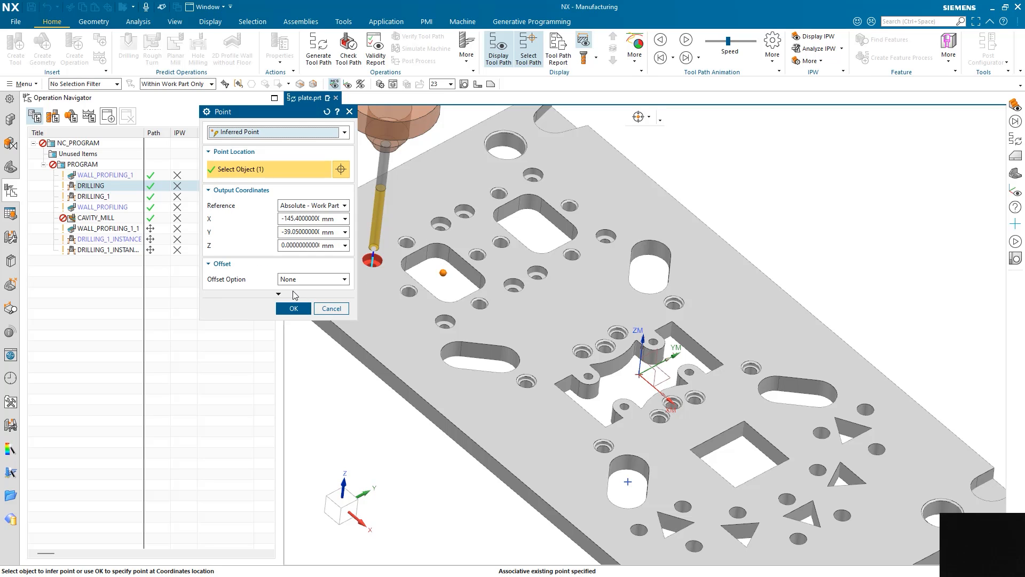
left_click(293, 308)
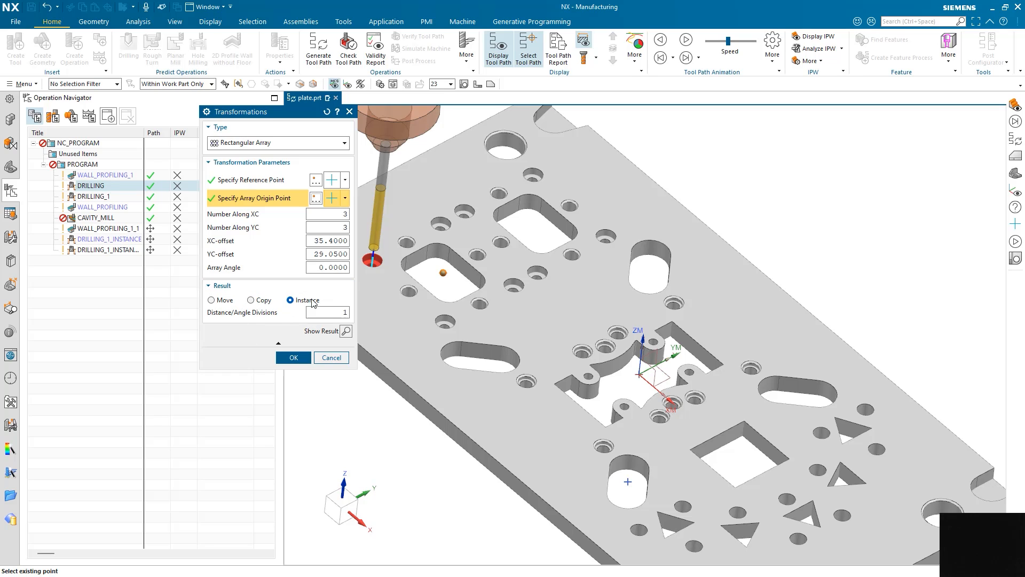
left_click(293, 357)
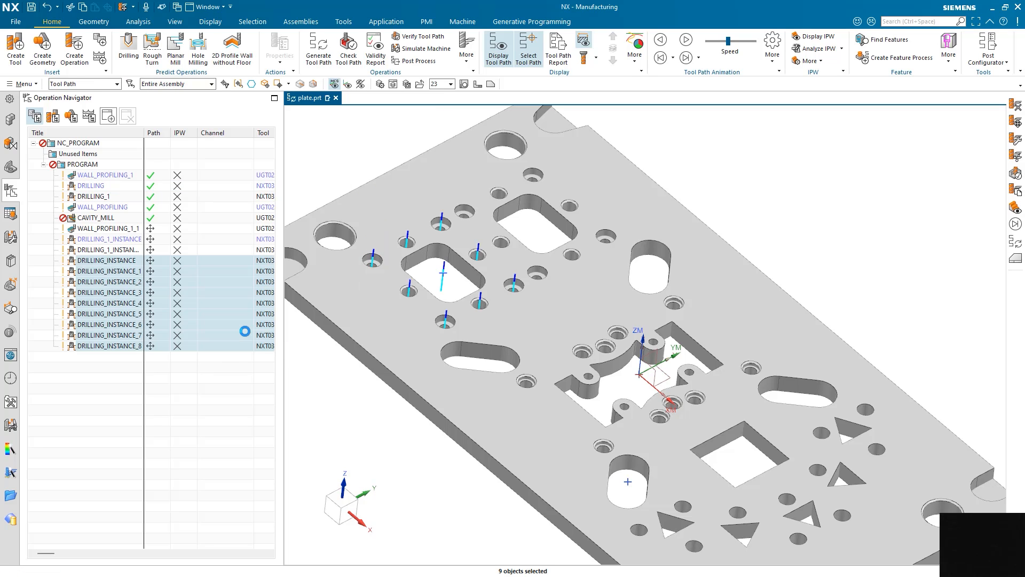
Delete DRILLING_INSTANCE_4, the array instance lying in the middle of the pocket
left_click(114, 305)
right_click(115, 306)
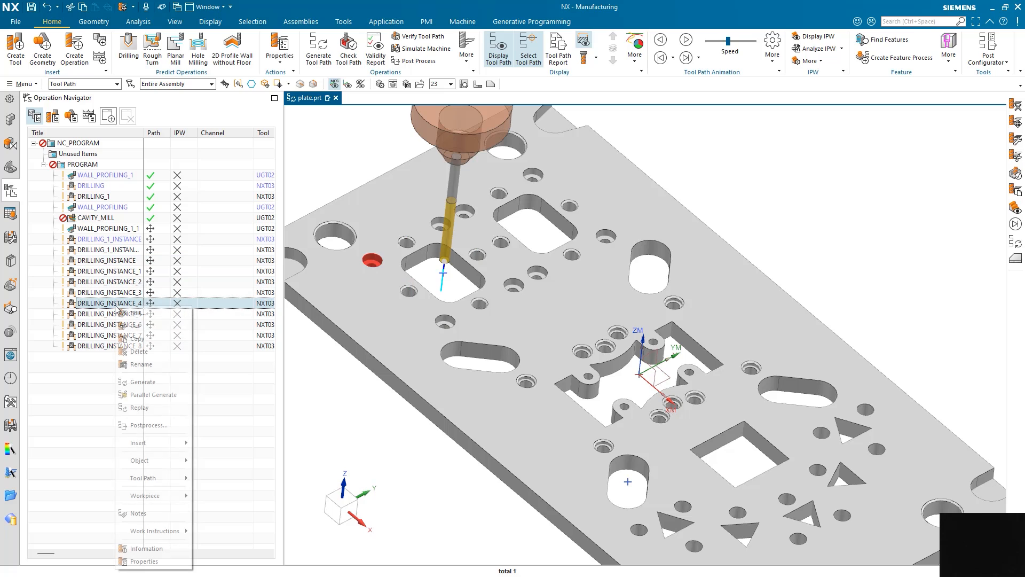
left_click(140, 351)
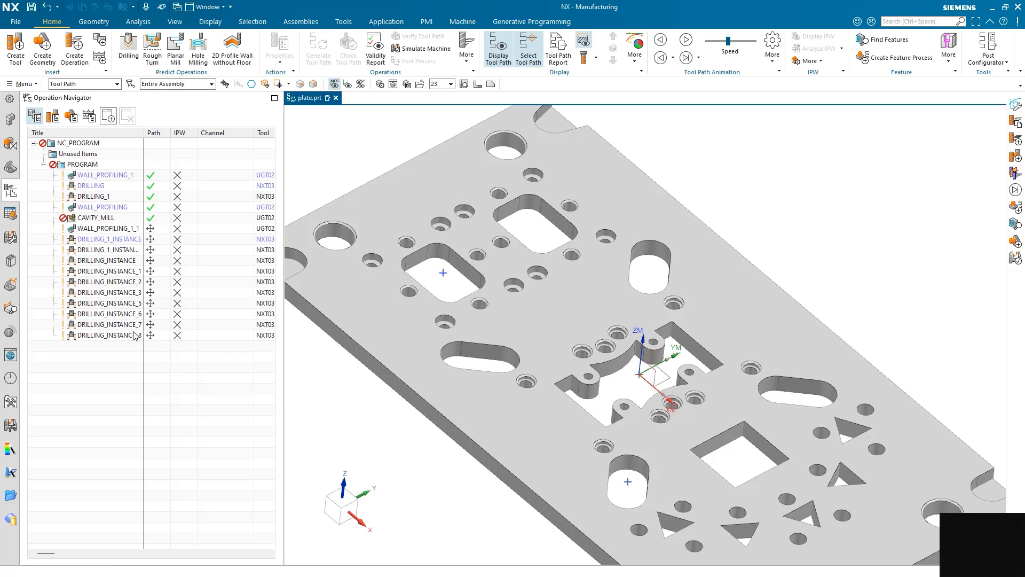
Begin a Rotate About a Point transformation of the WALL_PROFILING operation
left_click(123, 211)
right_click(124, 211)
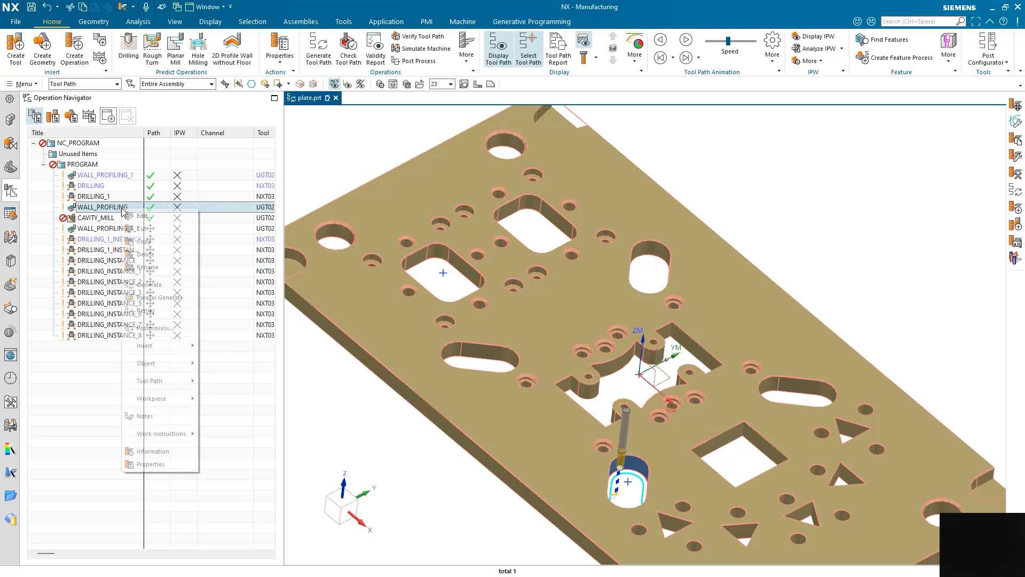
mouse_move(170, 365)
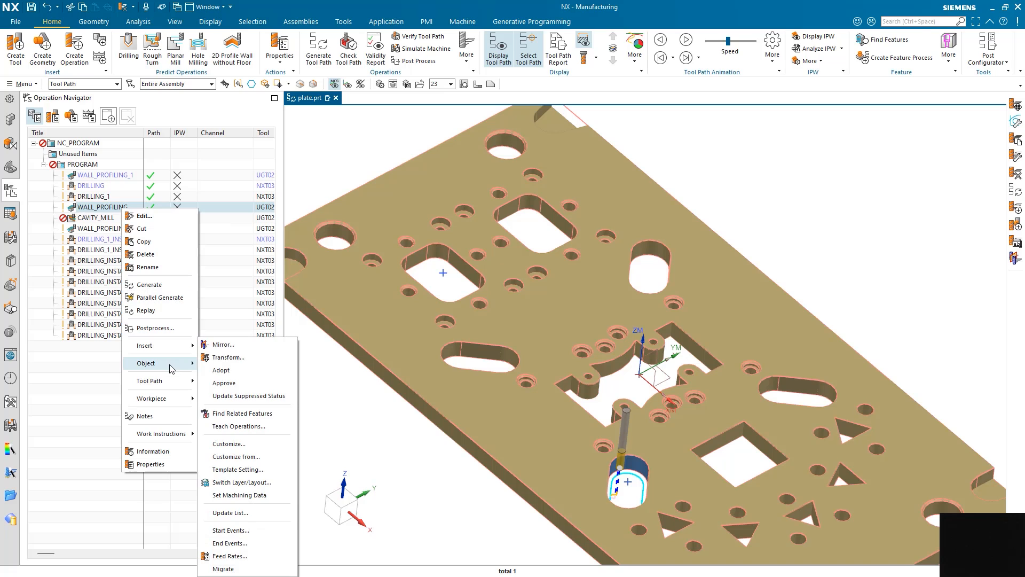
left_click(216, 361)
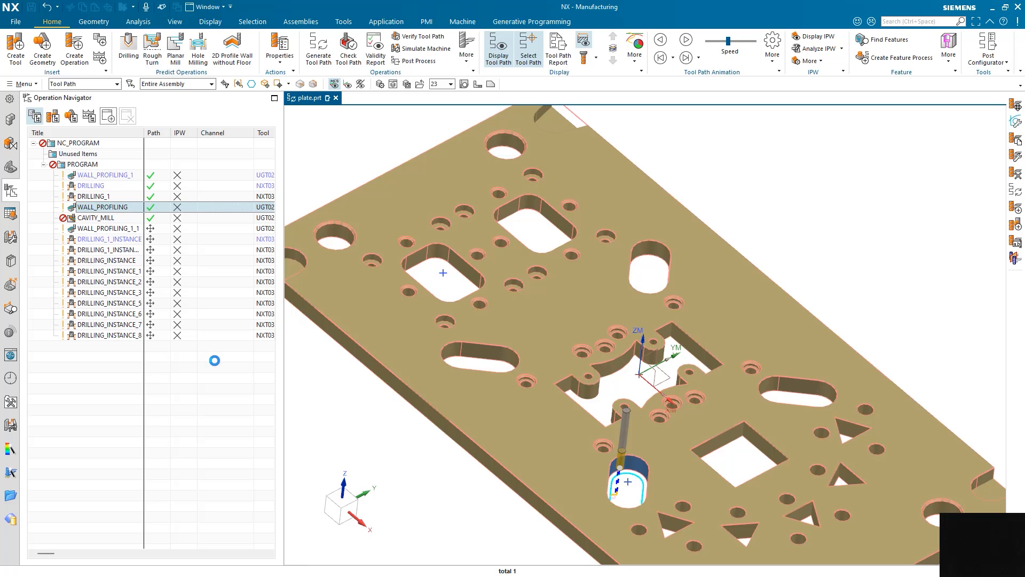
left_click(307, 143)
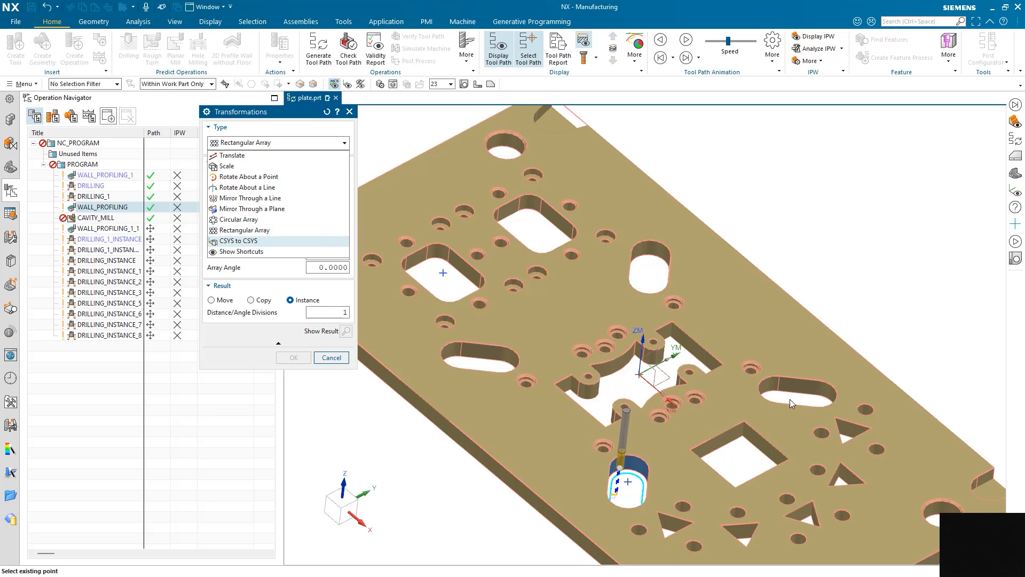
left_click(292, 177)
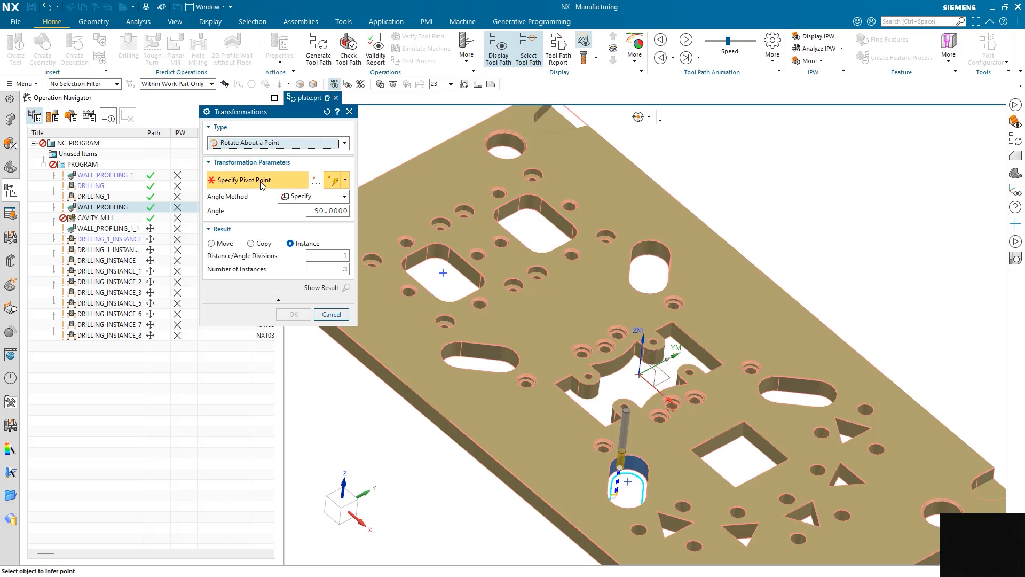
Use the existing point at the plate's centre as pivot, set the angle to 360/4, and create 3 rotated instances
left_click(636, 376)
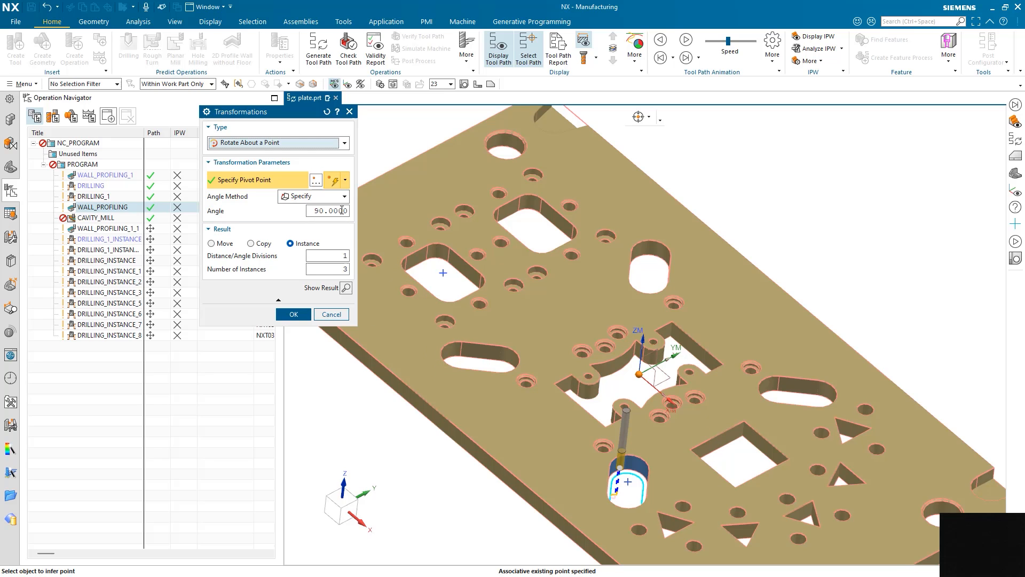
left_click(342, 211)
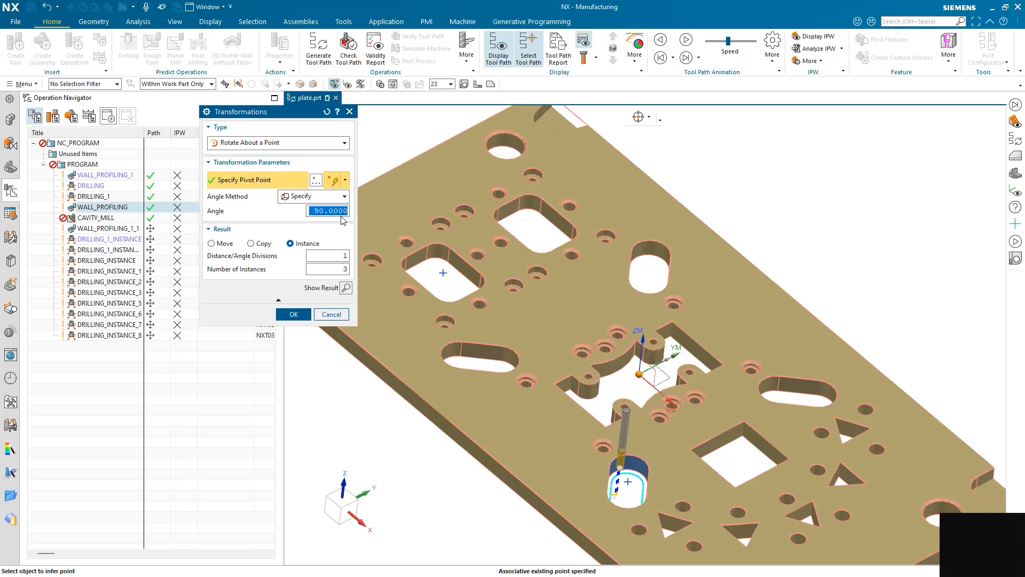
type("360/4")
key("Return")
left_click(320, 270)
type("3")
left_click(293, 314)
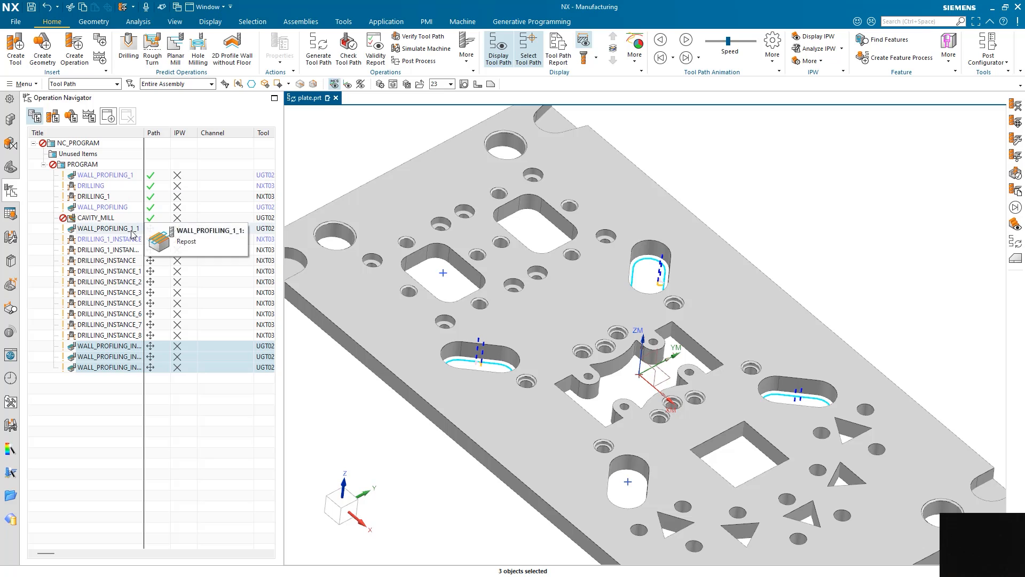
Check the tool positions of WALL_PROFILING and its three rotated instances
left_click(131, 209)
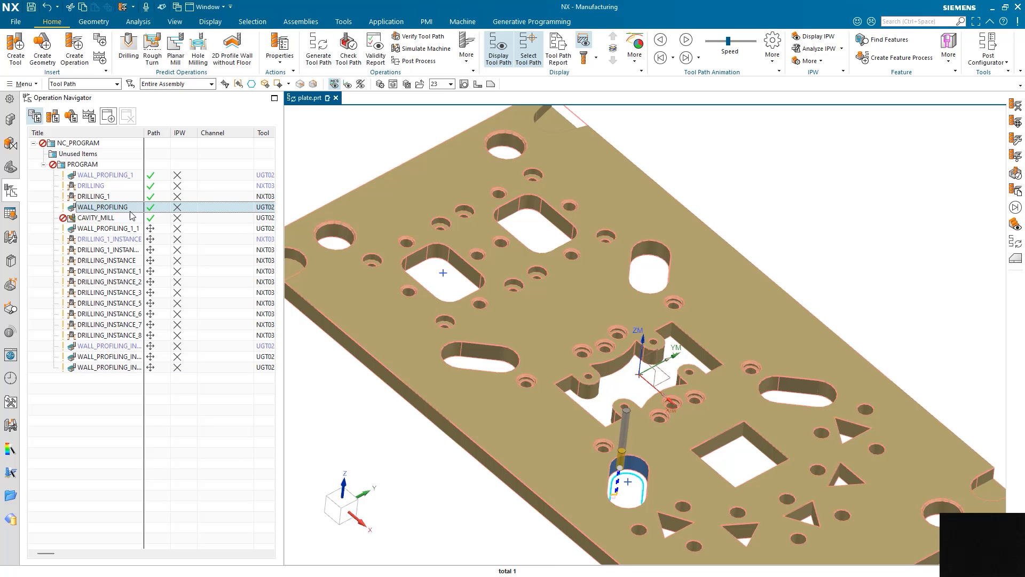
left_click(130, 347)
left_click(130, 356)
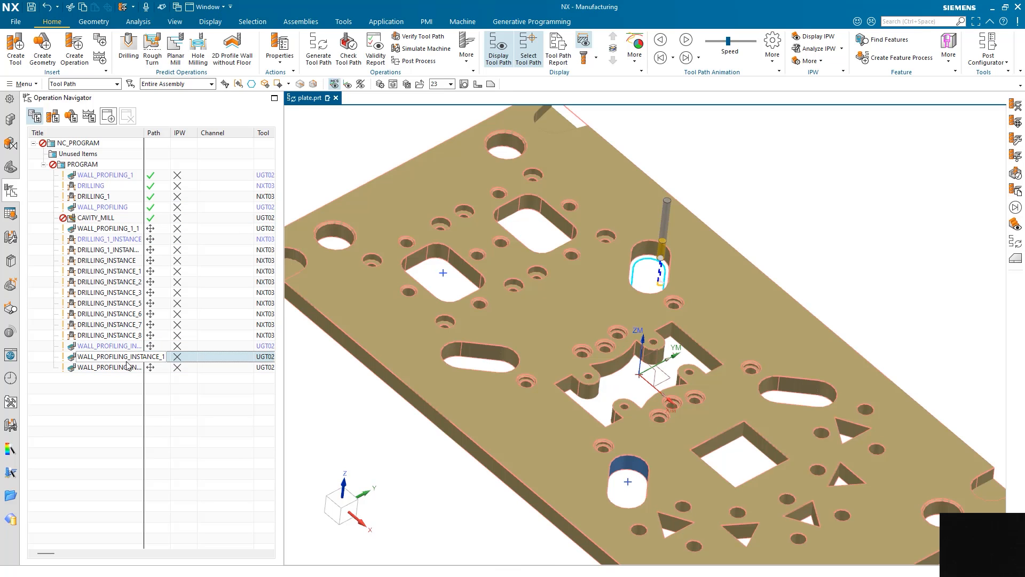
left_click(125, 369)
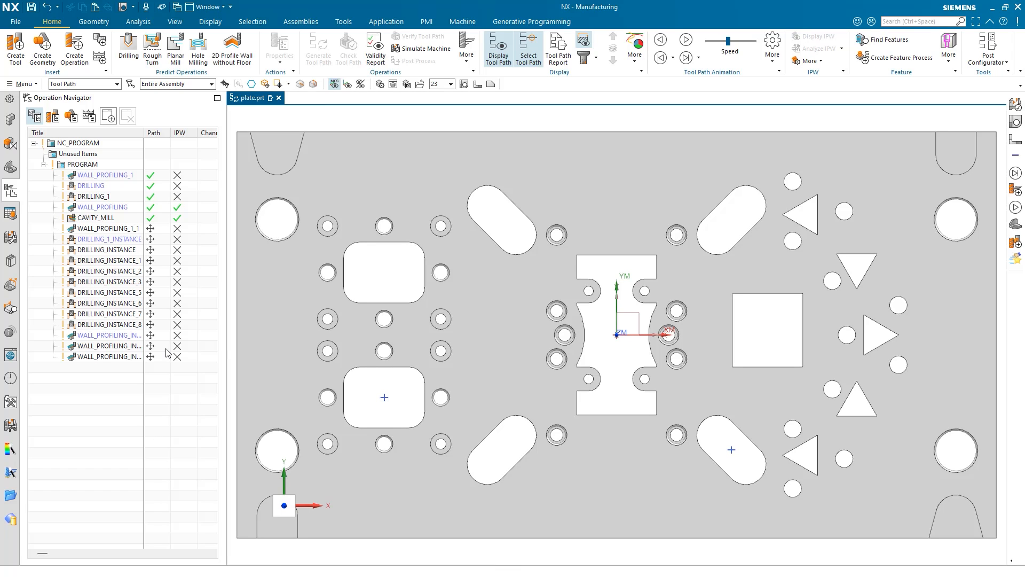
Examine the CAVITY_MILL tool path in the open corner pocket from a tilted view
left_click(107, 218)
key("Home")
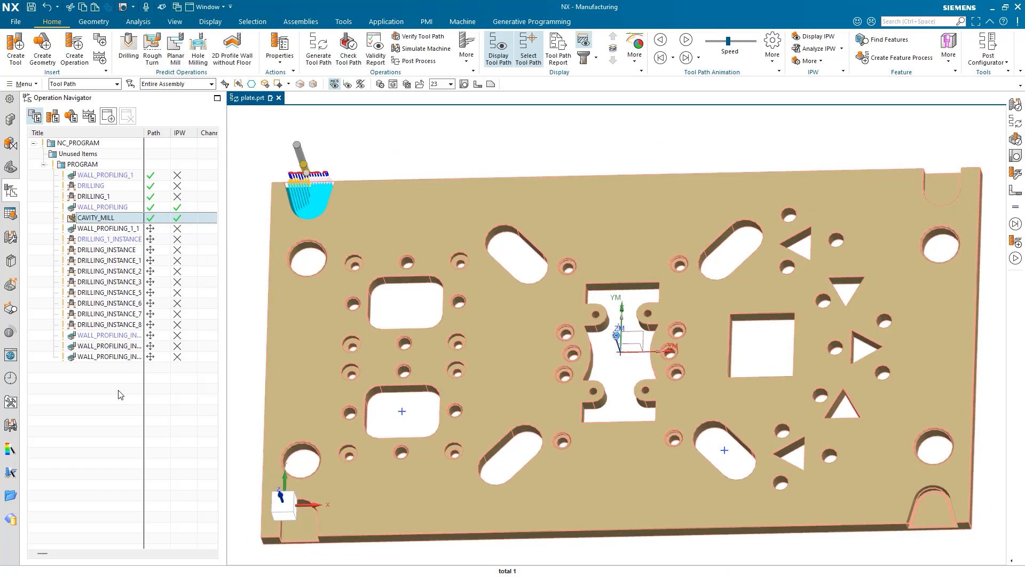
left_click(86, 220)
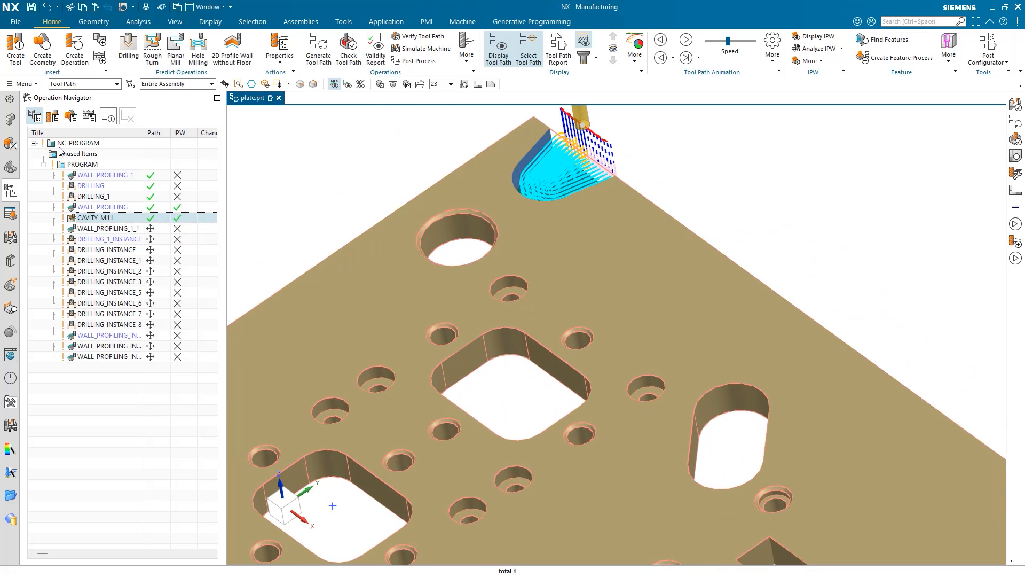
List the operations by geometry, select WORKPIECE, and examine the open pockets at the plate's corners
left_click(71, 116)
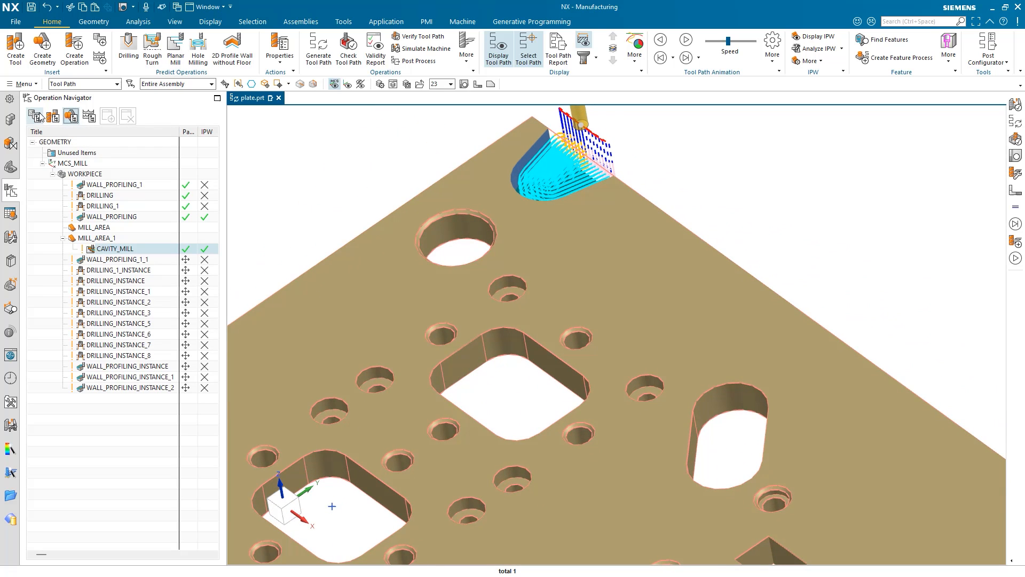
left_click(101, 174)
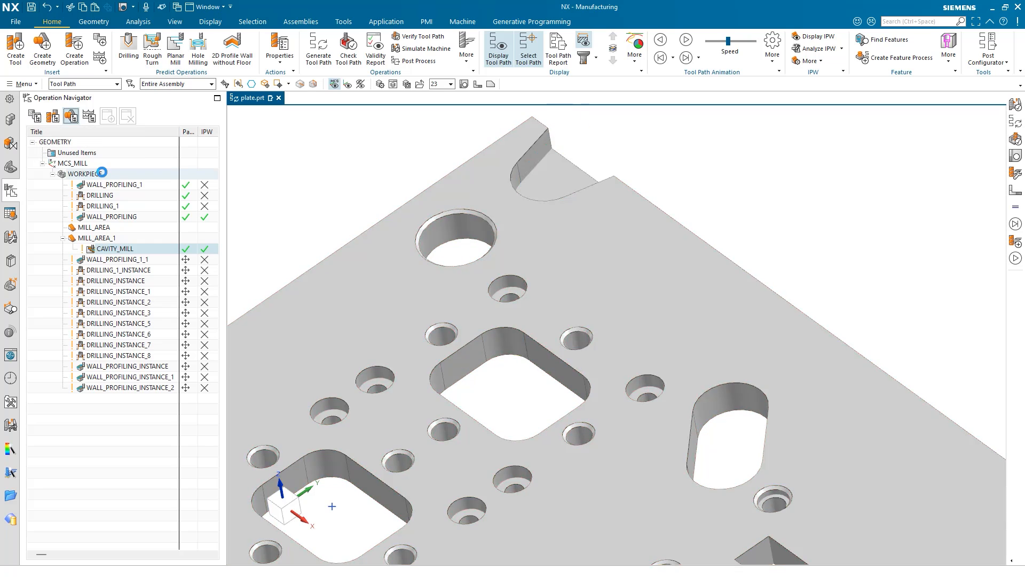
scroll(712, 418, "up", 5)
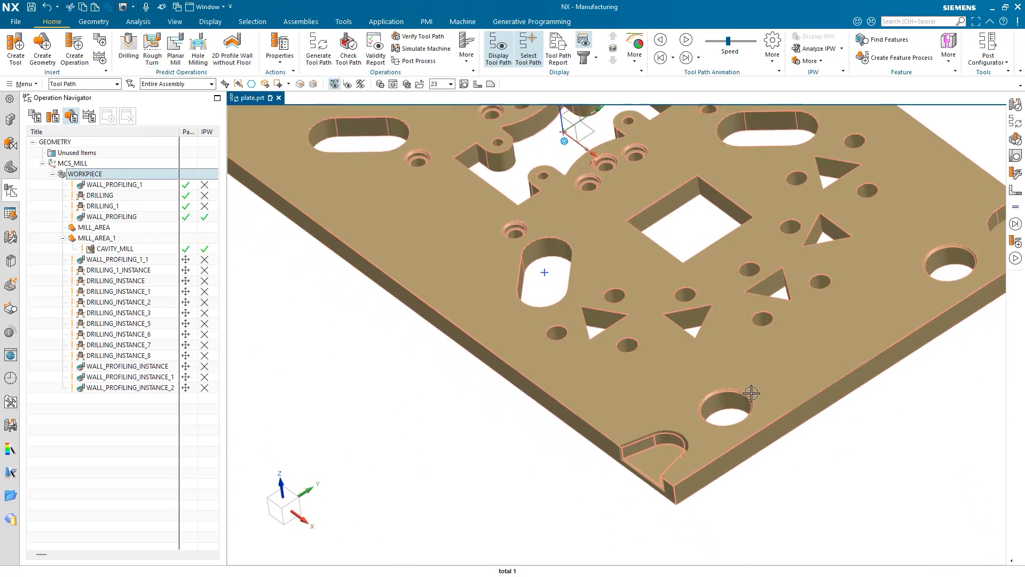
middle_click_drag(669, 412, 679, 441)
scroll(680, 441, "up", 1)
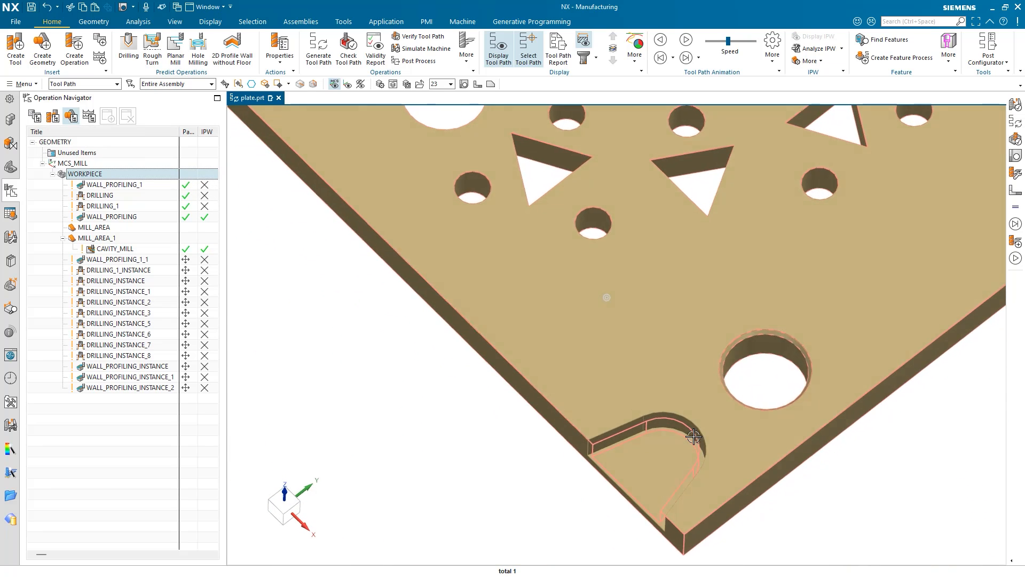
mouse_move(641, 469)
middle_mouse_down()
mouse_move(698, 470)
mouse_move(726, 412)
mouse_move(710, 402)
mouse_move(631, 232)
mouse_move(854, 199)
middle_mouse_up()
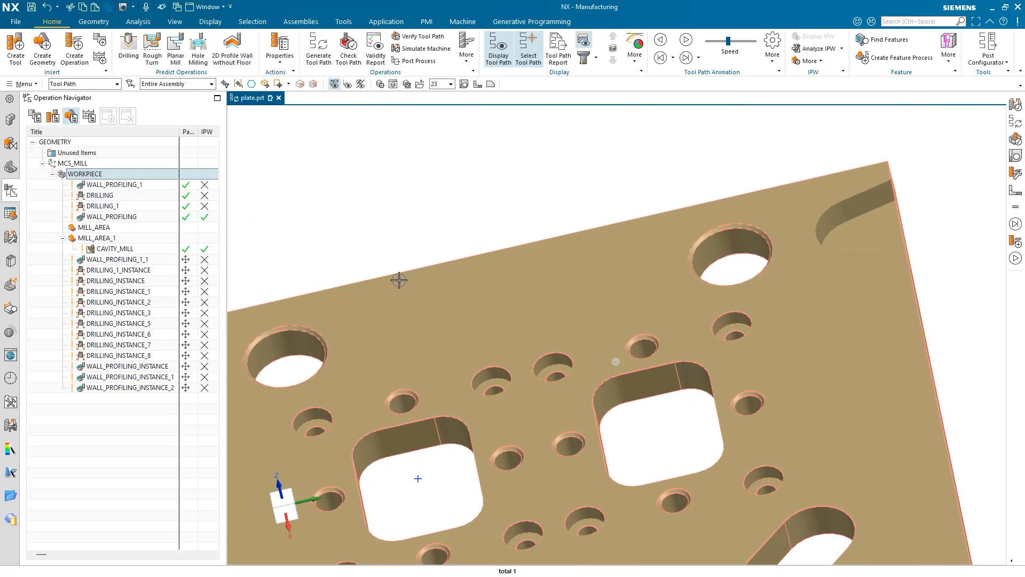
Move CAVITY_MILL from MILL_AREA_1 to MILL_AREA and generate its tool path for that corner pocket
left_click(119, 251)
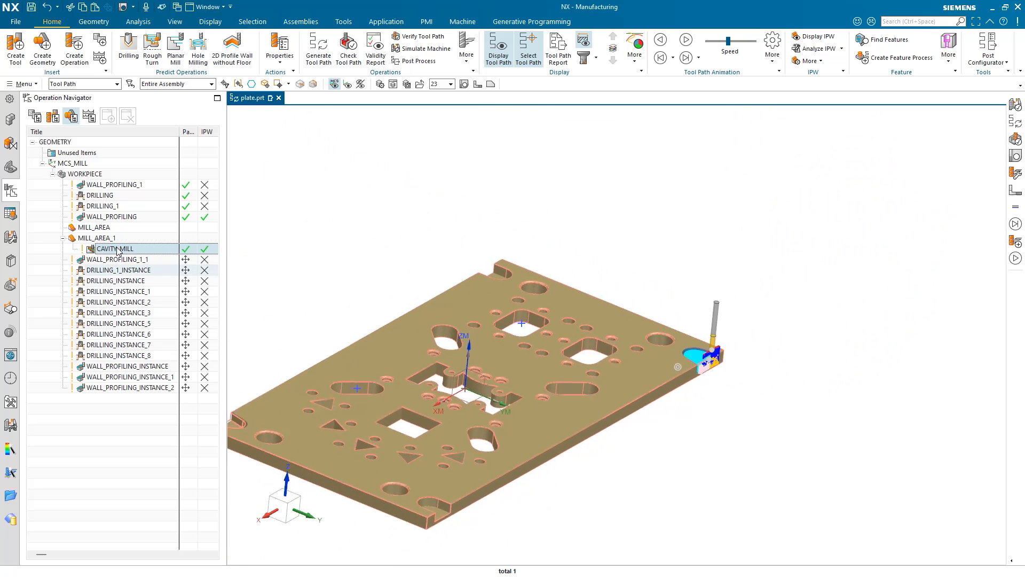
left_click_drag(116, 249, 126, 234)
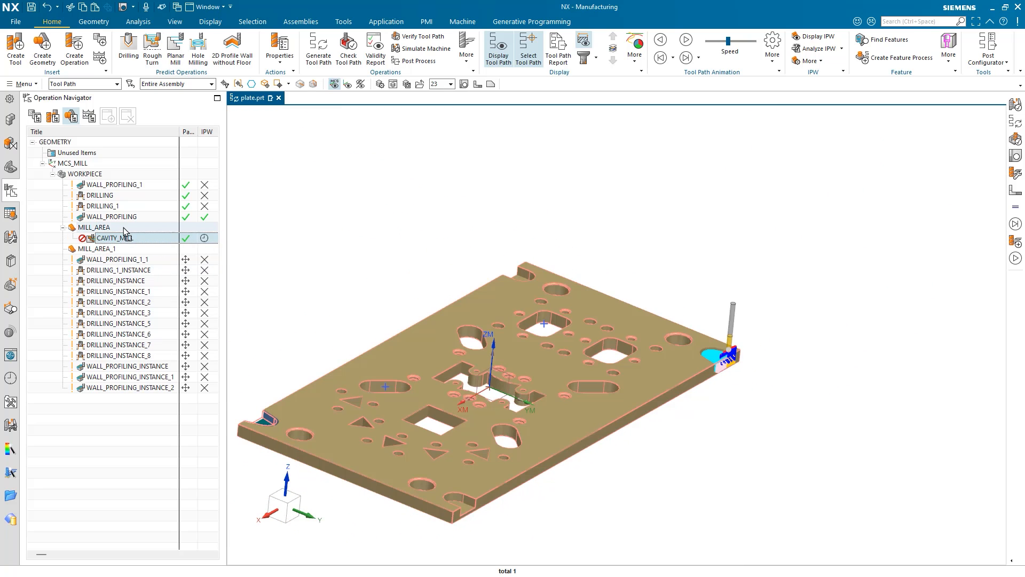
right_click(130, 238)
left_click(158, 316)
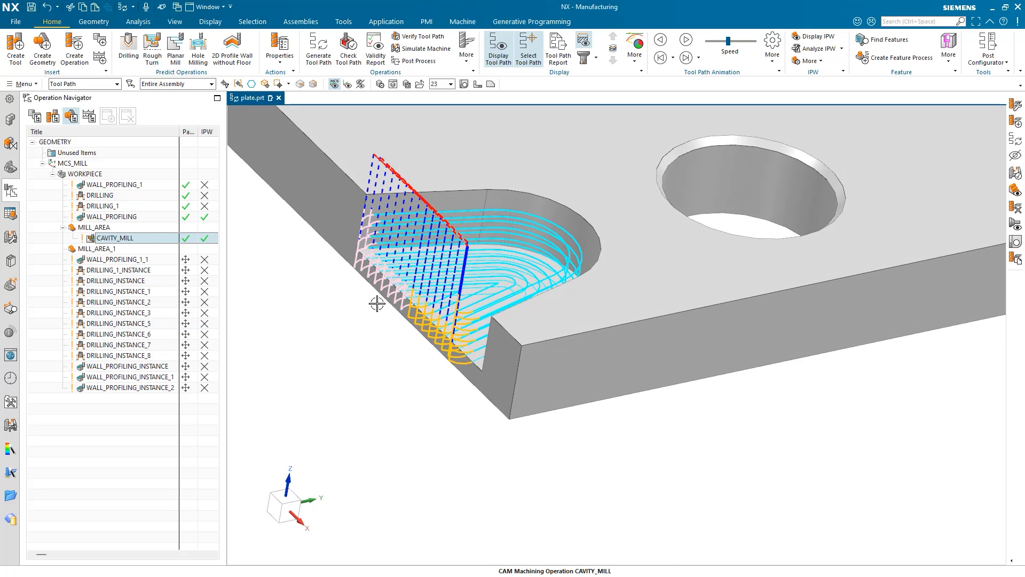
Widen the operation list and begin a CSYS to CSYS transformation of the CAVITY_MILL operation
left_click_drag(224, 284, 331, 284)
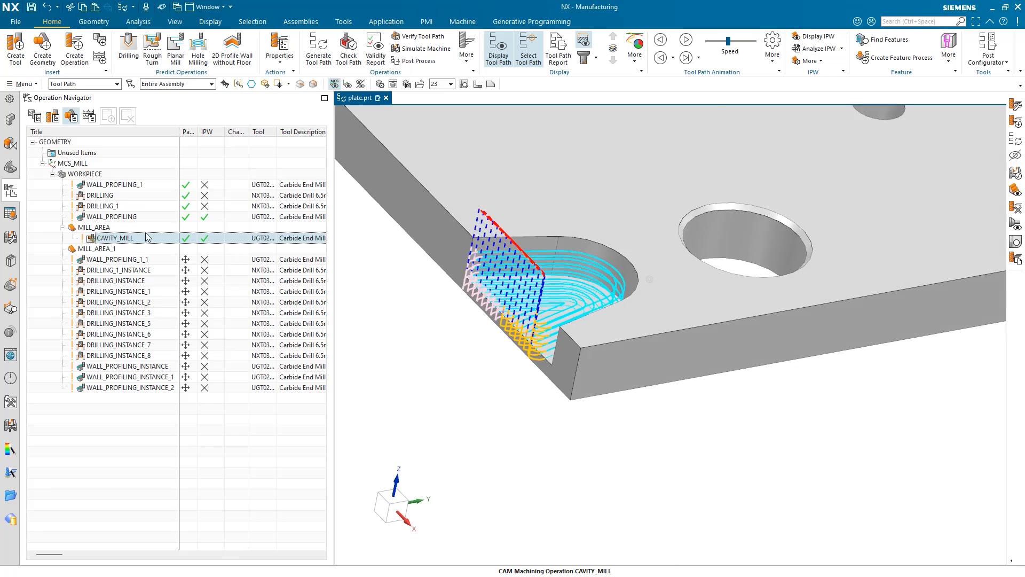
right_click(146, 236)
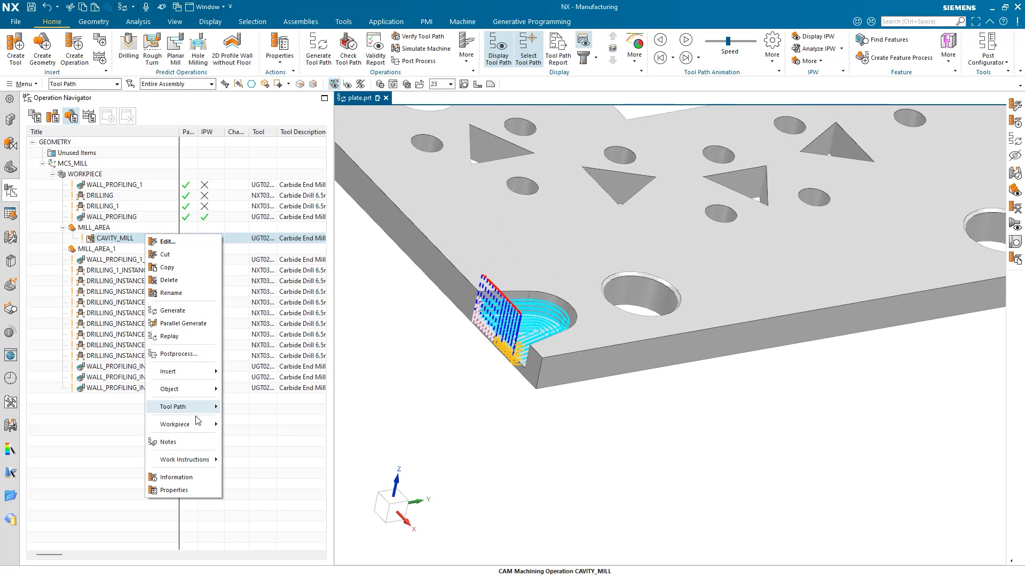
mouse_move(193, 424)
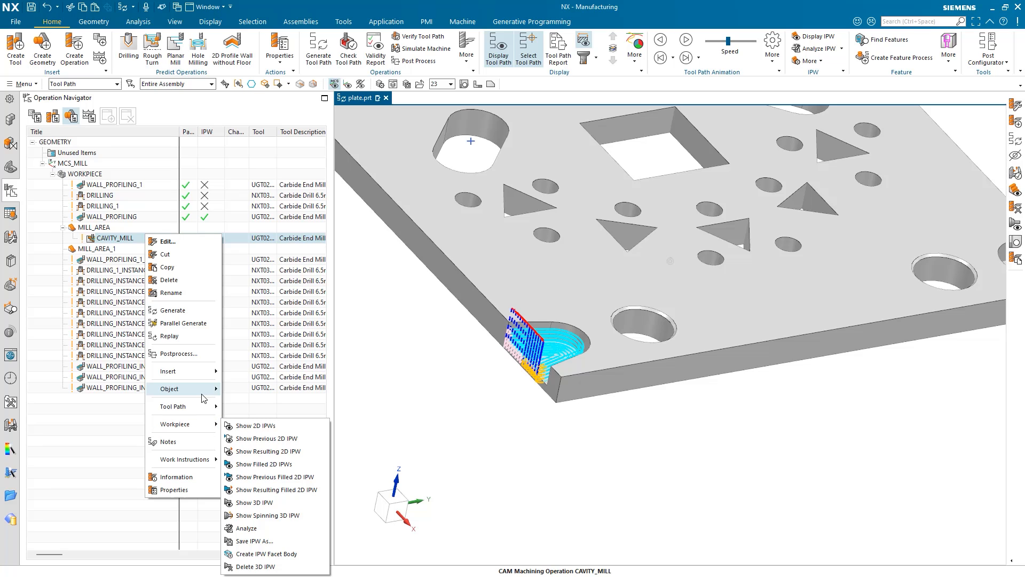
mouse_move(204, 398)
left_click(252, 344)
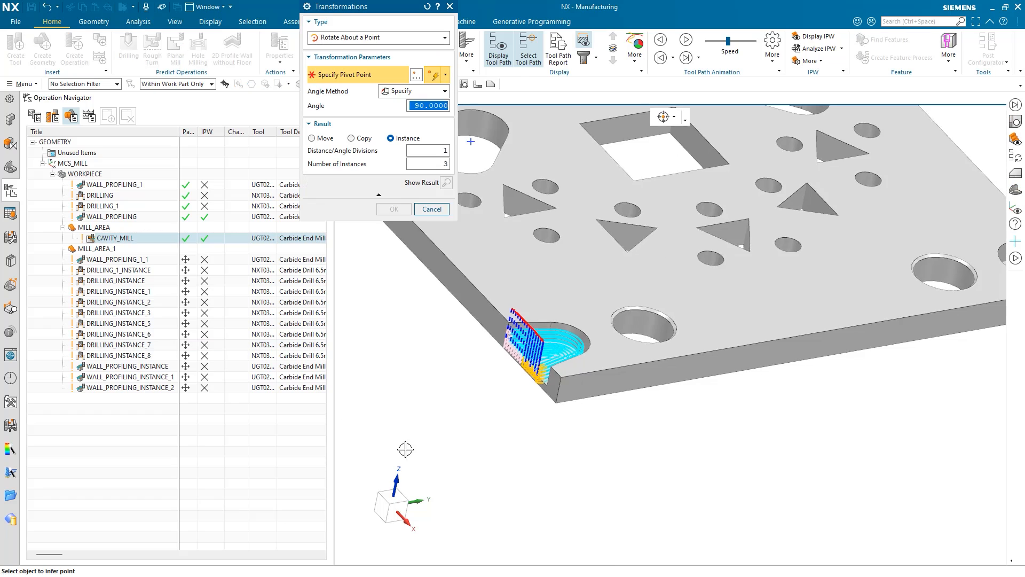
scroll(509, 529, "down", 3)
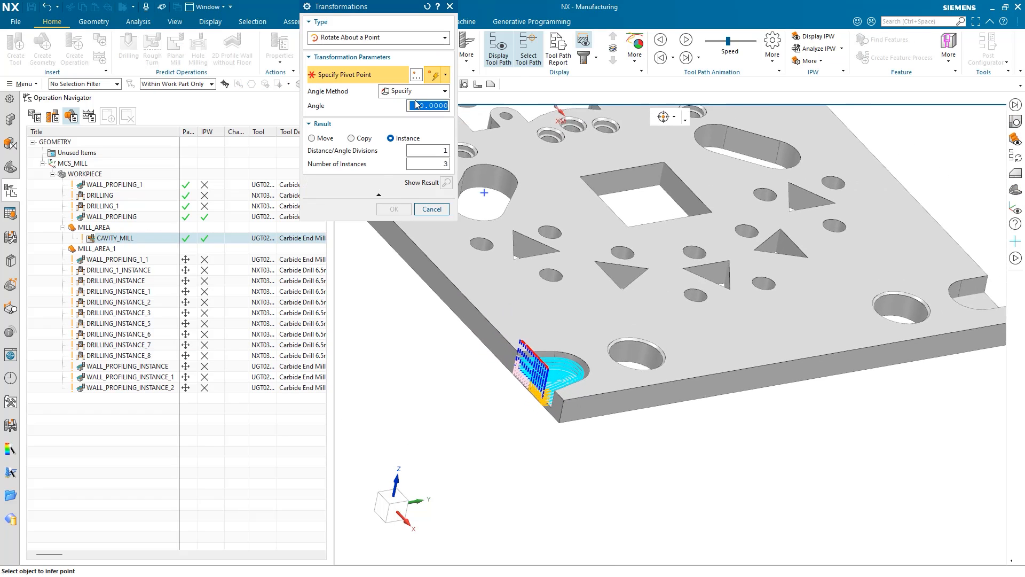
left_click(422, 37)
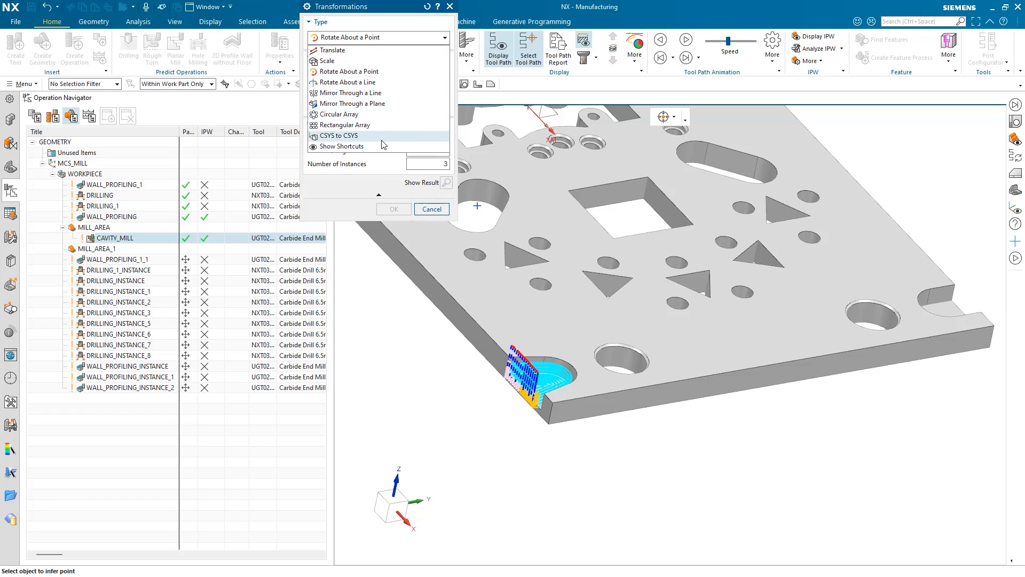
left_click(338, 135)
Place the From CSYS at the arc centre of the milled corner pocket, at X 212.3, Y -112.7, Z 0
scroll(561, 251, "down", 2)
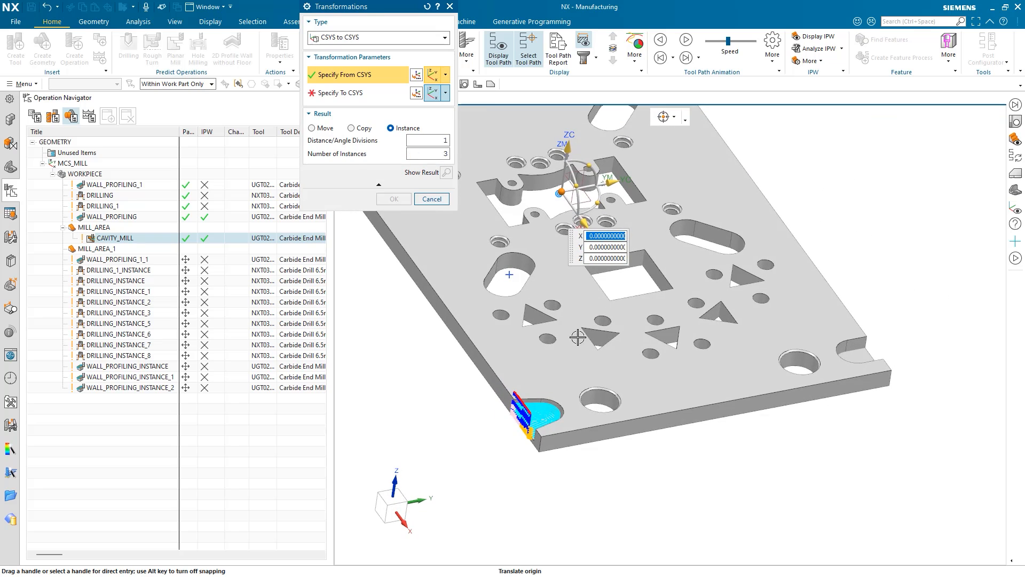
middle_click_drag(579, 337, 549, 376)
left_click(537, 379)
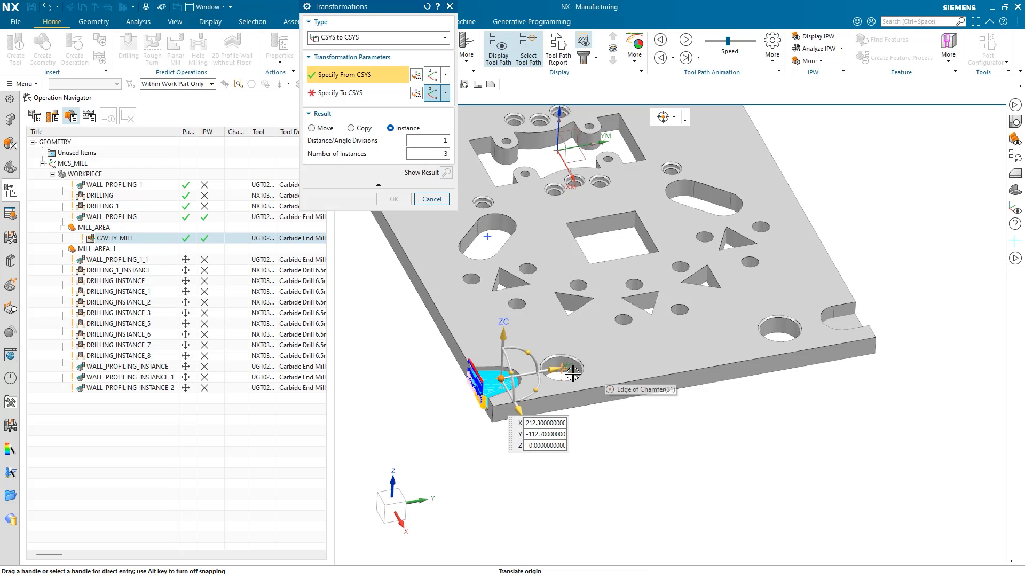
Place the To CSYS at the diagonally opposite pocket's arc centre (X -212.3, Y 112.7, Z 0), rotate it 180° about ZC, and create 3 instances
left_click(370, 97)
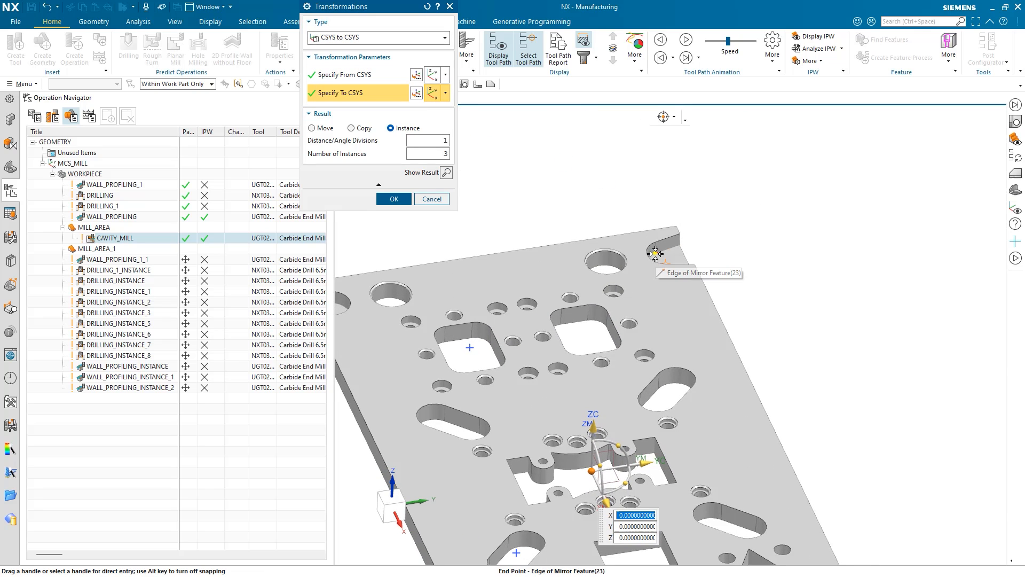
left_click(651, 253)
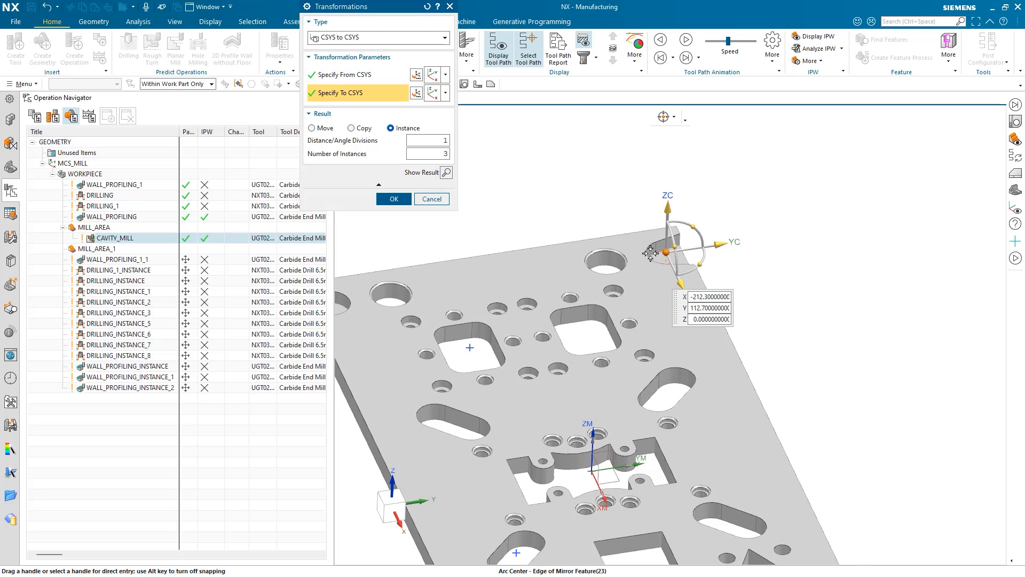
left_click(700, 265)
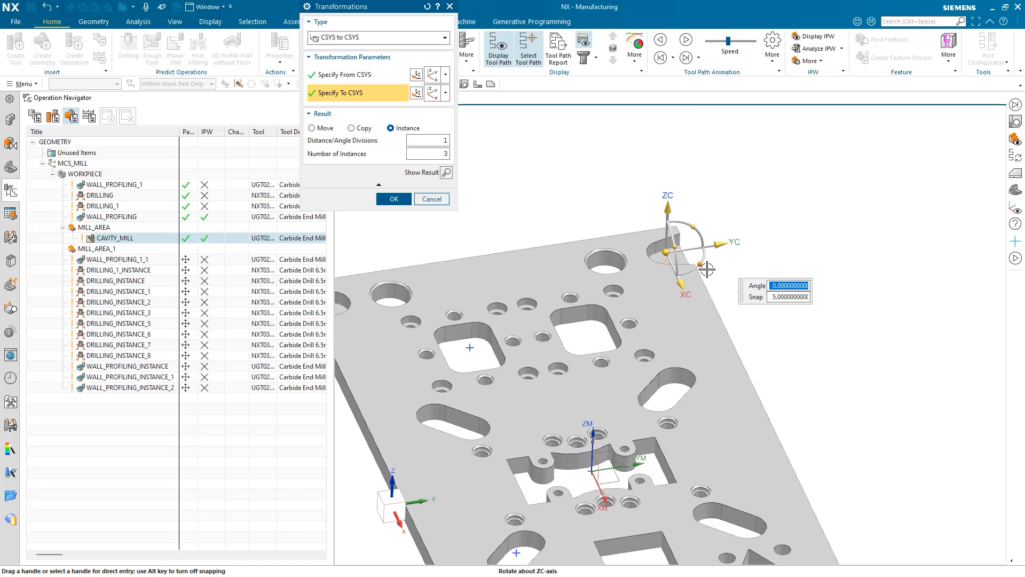
type("180")
key("Return")
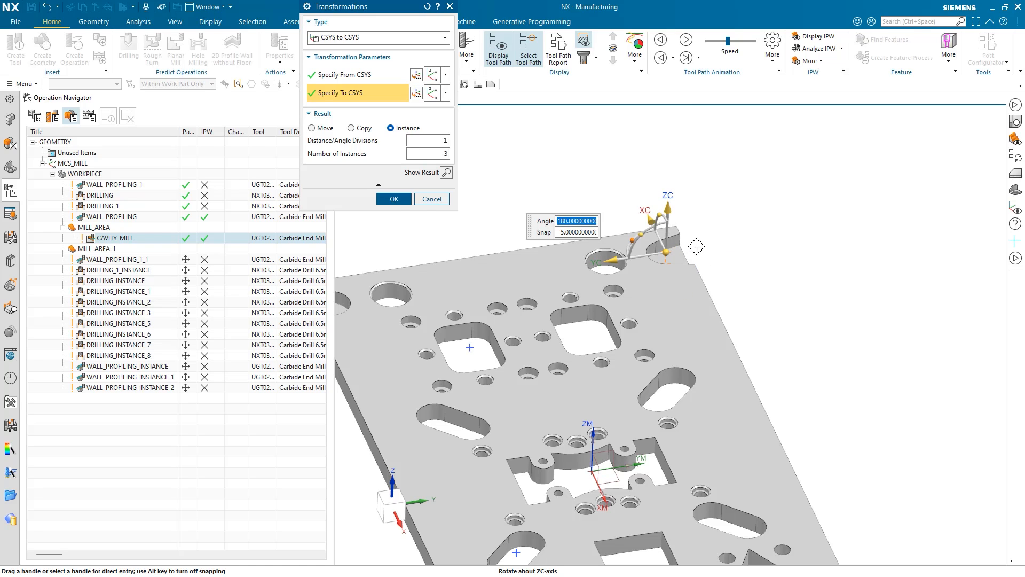
left_click(394, 199)
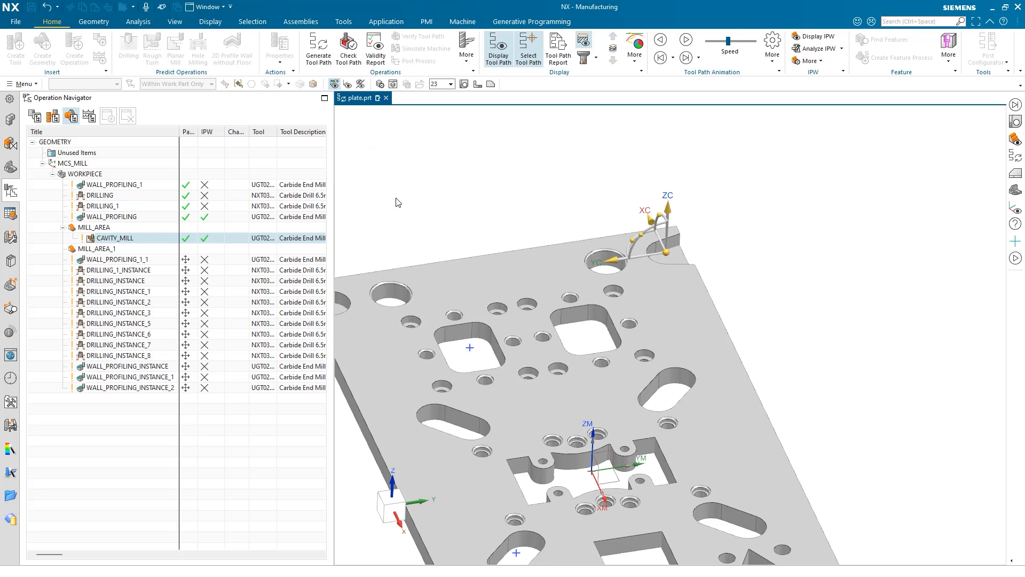
scroll(398, 201, "down", 5)
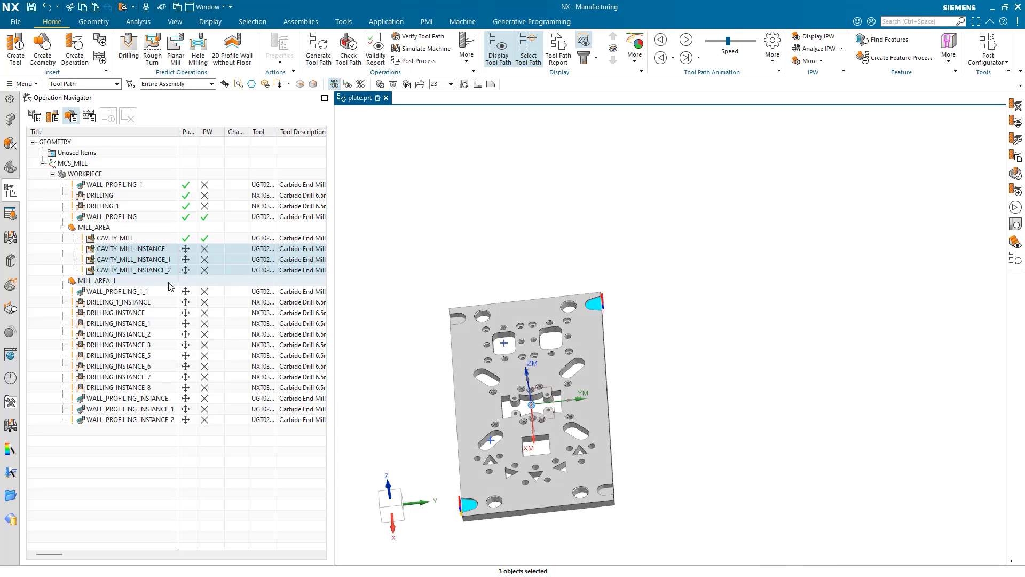
Animate the tool along the CAVITY_MILL_INSTANCE path in the corner pocket with the in-process workpiece displayed
left_click(160, 249)
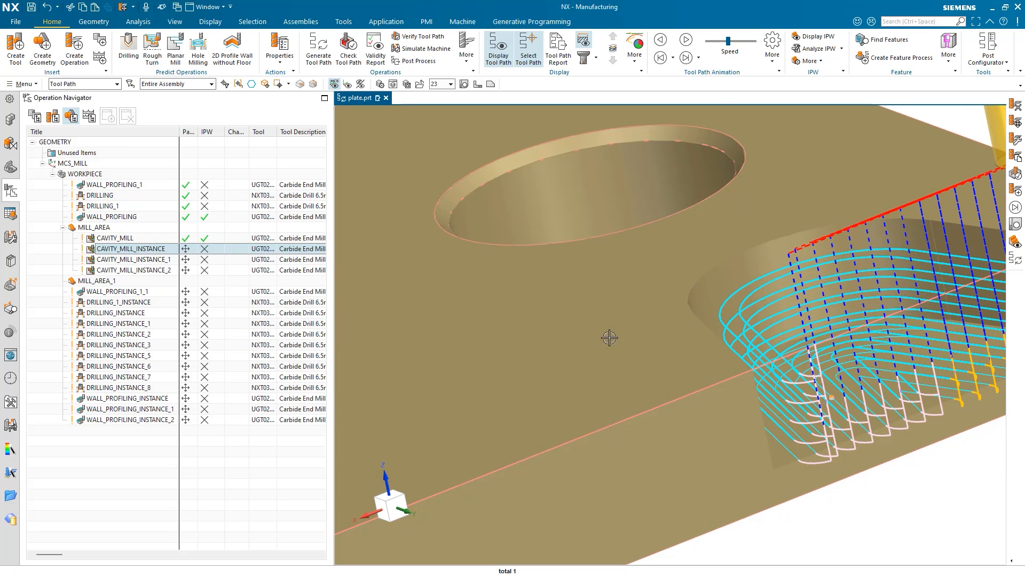
left_click(686, 41)
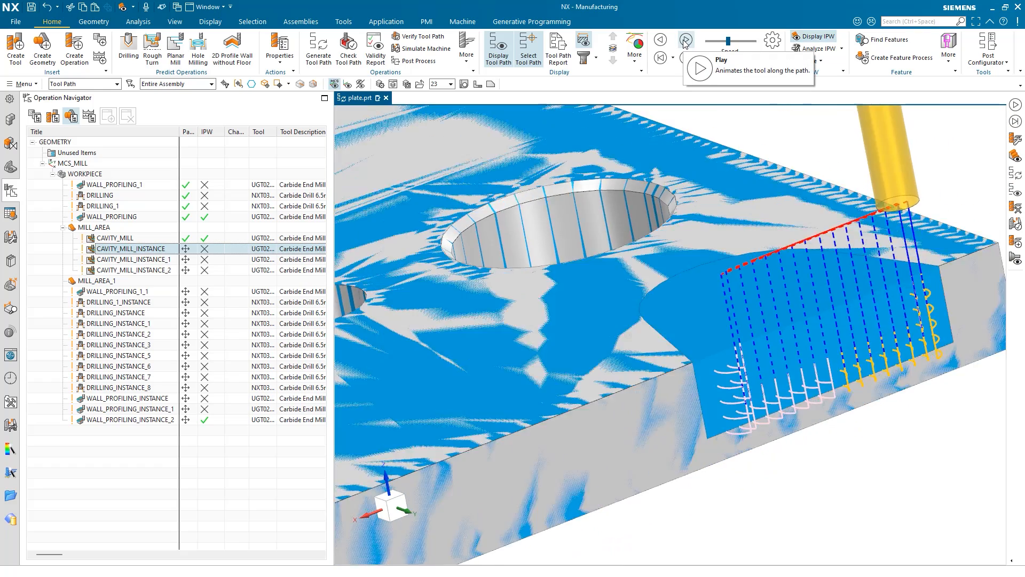
left_click(686, 42)
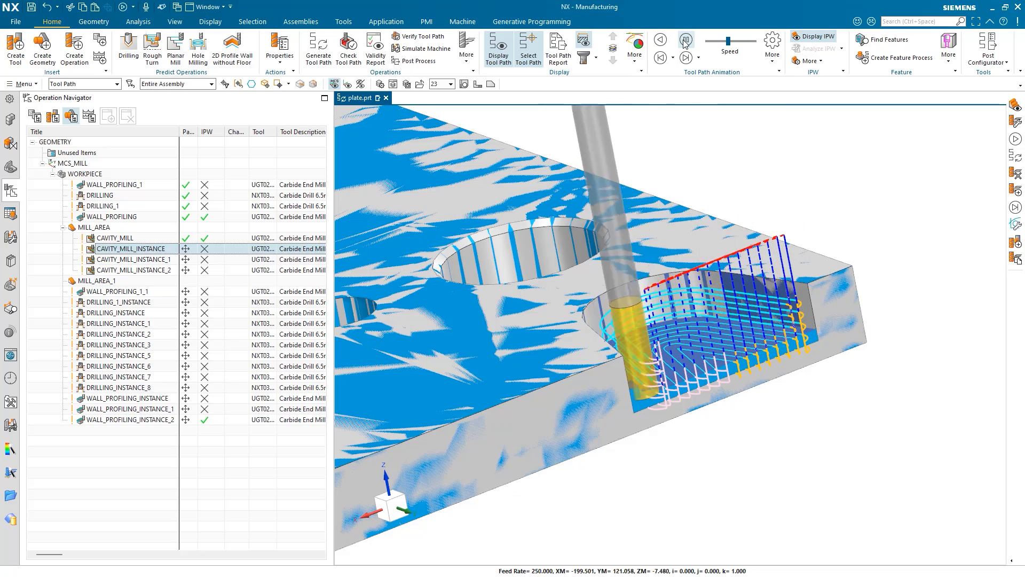
scroll(686, 44, "down", 2)
scroll(686, 44, "down", 5)
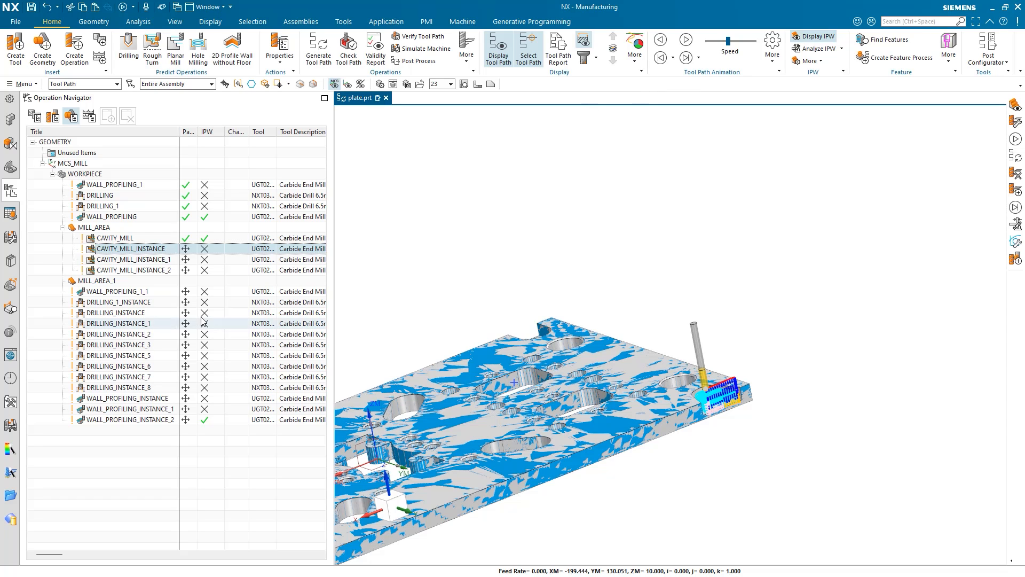
right_click(153, 411)
mouse_move(197, 300)
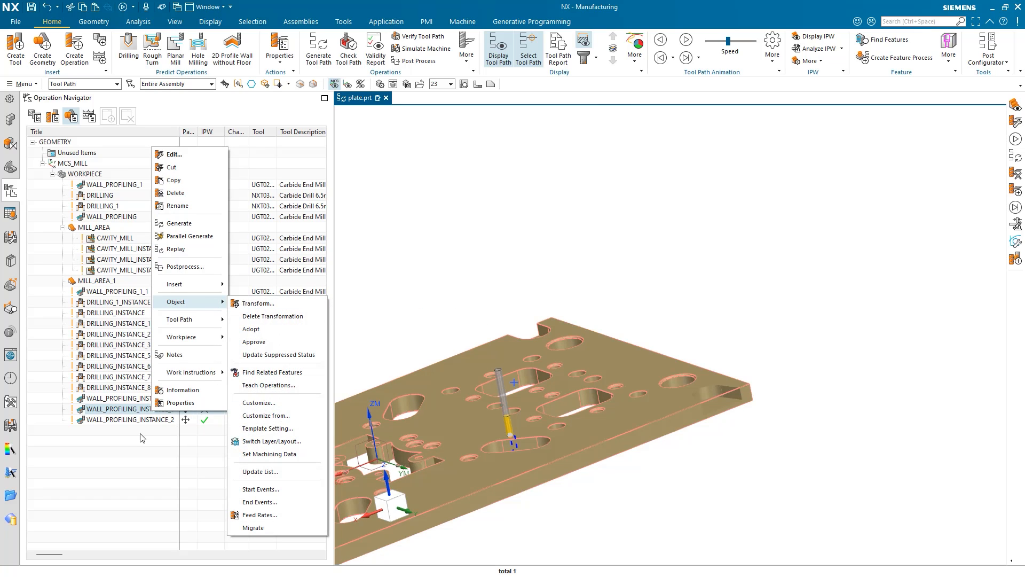
left_click(129, 439)
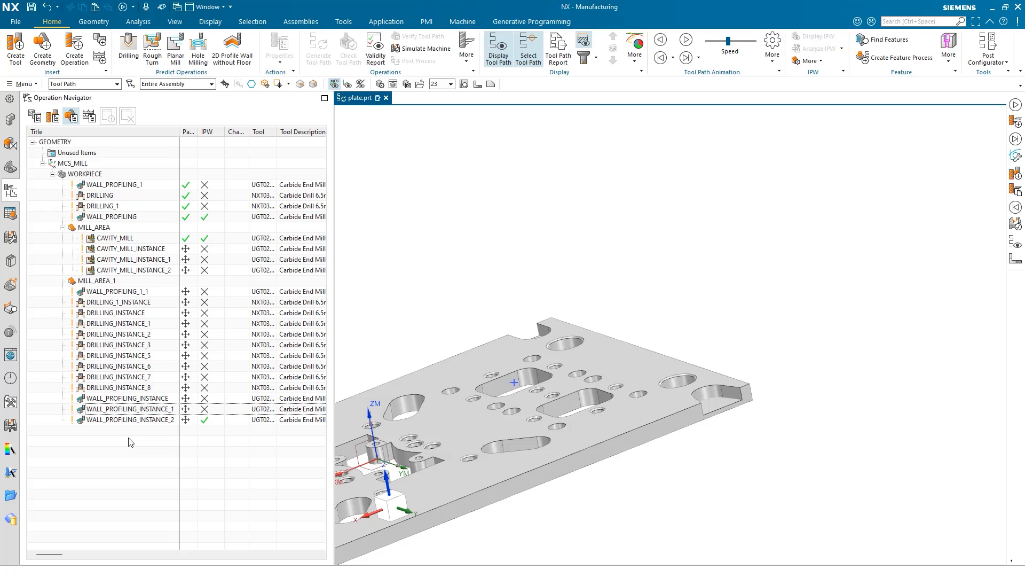